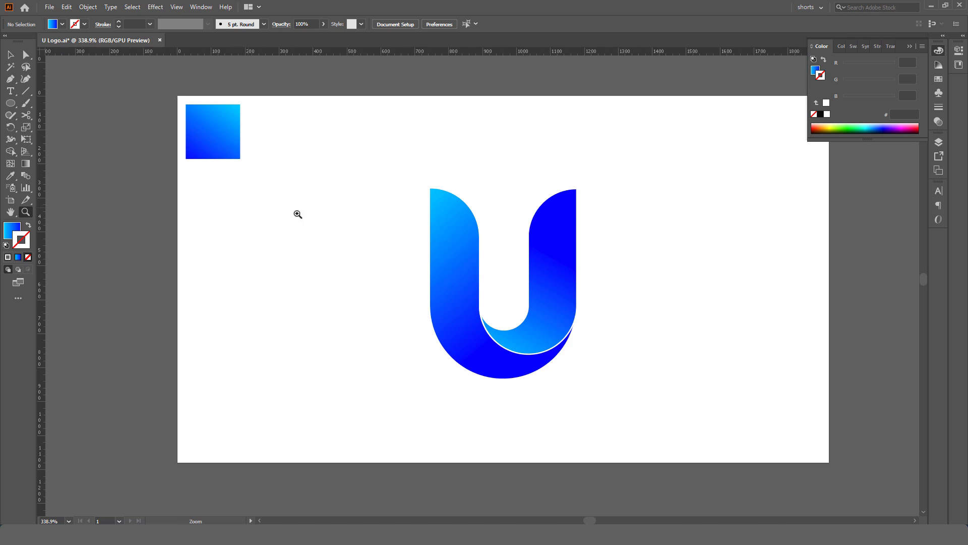
Step: Zoom out and pan across the artboard so only the blue gradient square remains in view
scroll(474, 288, "up", 2)
left_click_drag(483, 291, 504, 311)
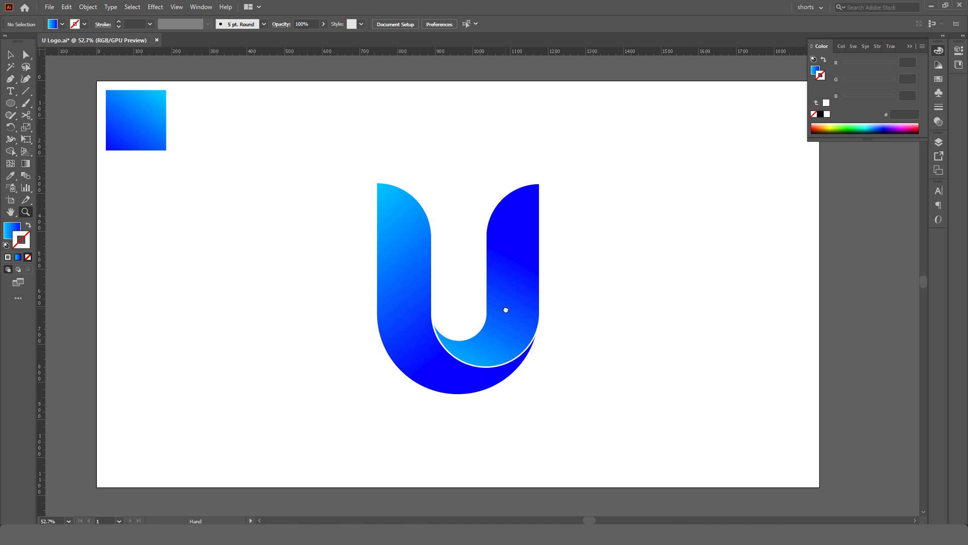
key("v")
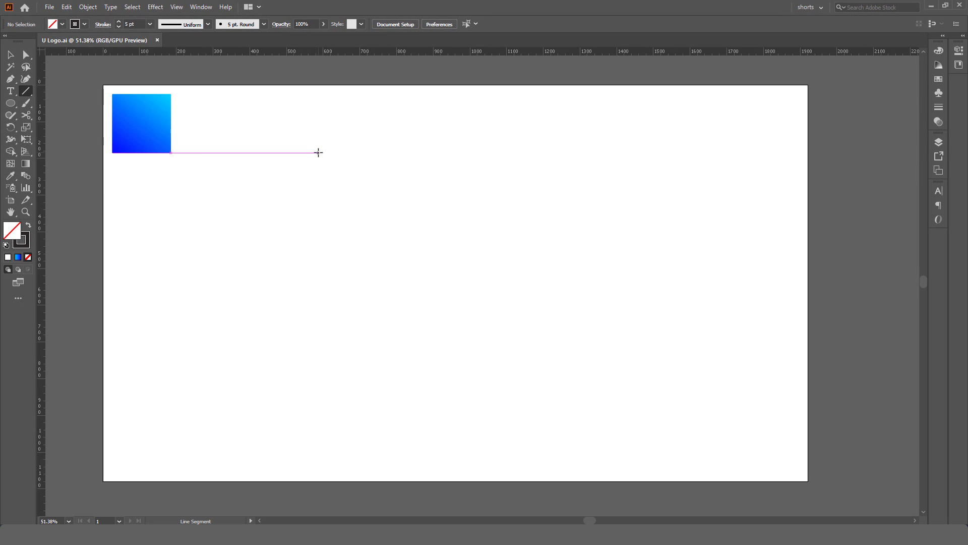
Step: Draw a tall vertical black line on the artboard
left_click_drag(318, 152, 328, 415)
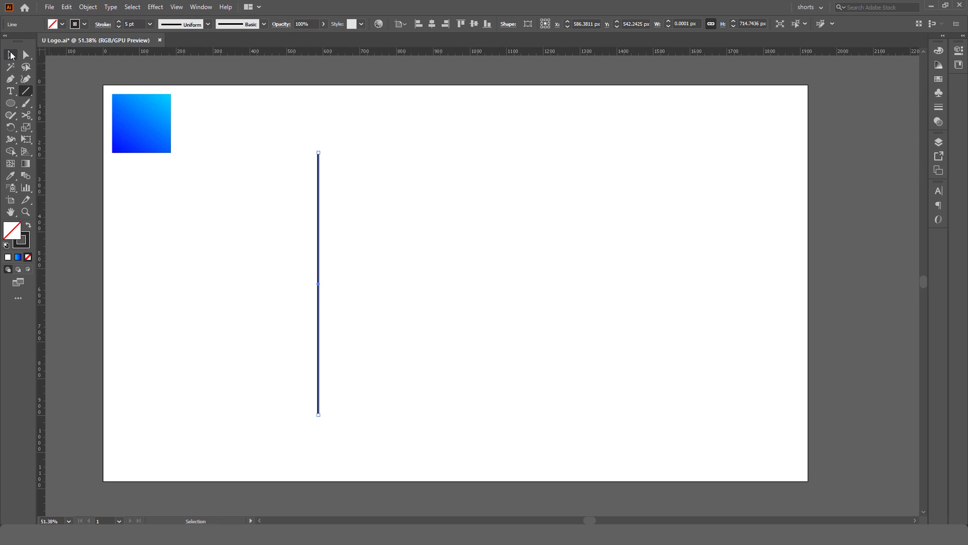
left_click(10, 55)
left_click(423, 192)
left_click_drag(401, 168, 261, 311)
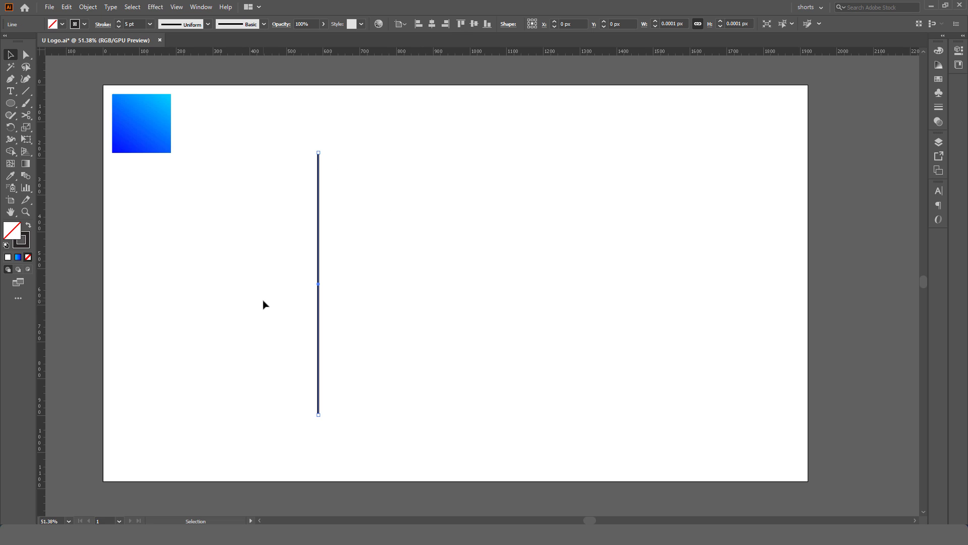
Step: Paste a copy of the line in place, move it about 428 px right, and select both lines
left_click(67, 7)
left_click(75, 56)
left_click(67, 7)
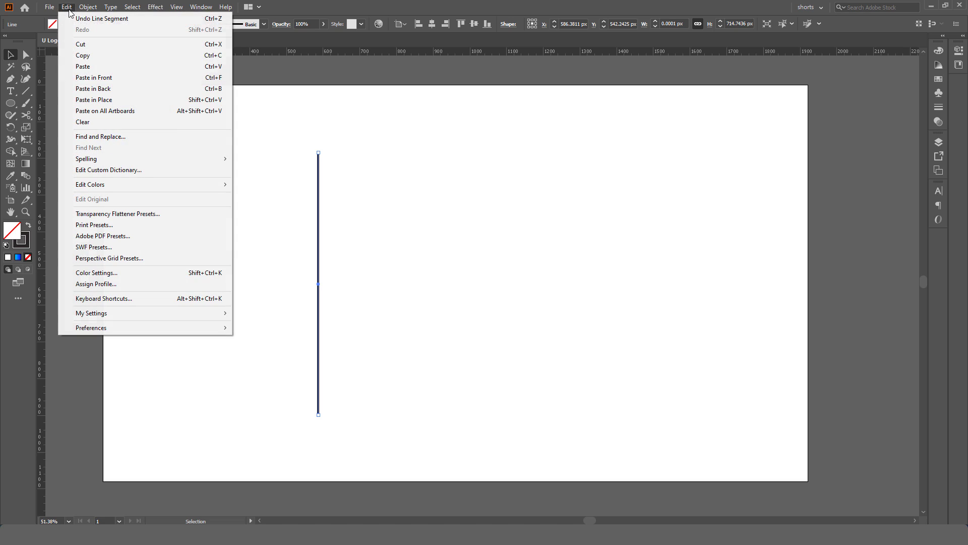
left_click(112, 100)
left_click(284, 157)
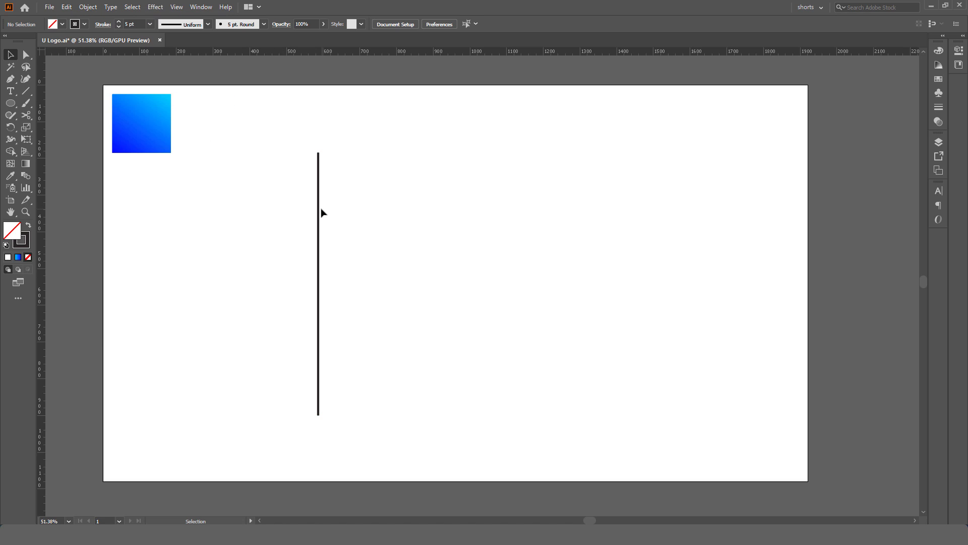
left_click_drag(319, 209, 476, 213)
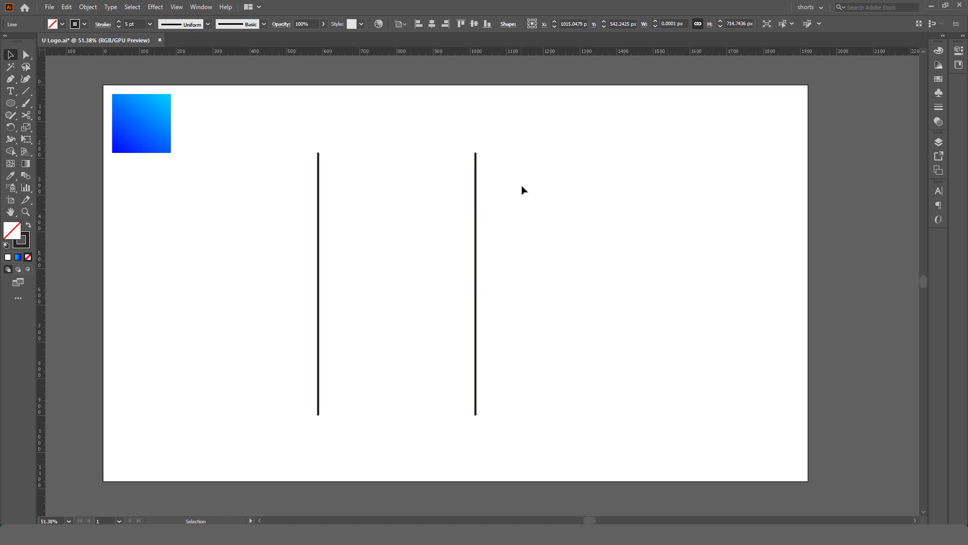
left_click_drag(530, 154, 268, 393)
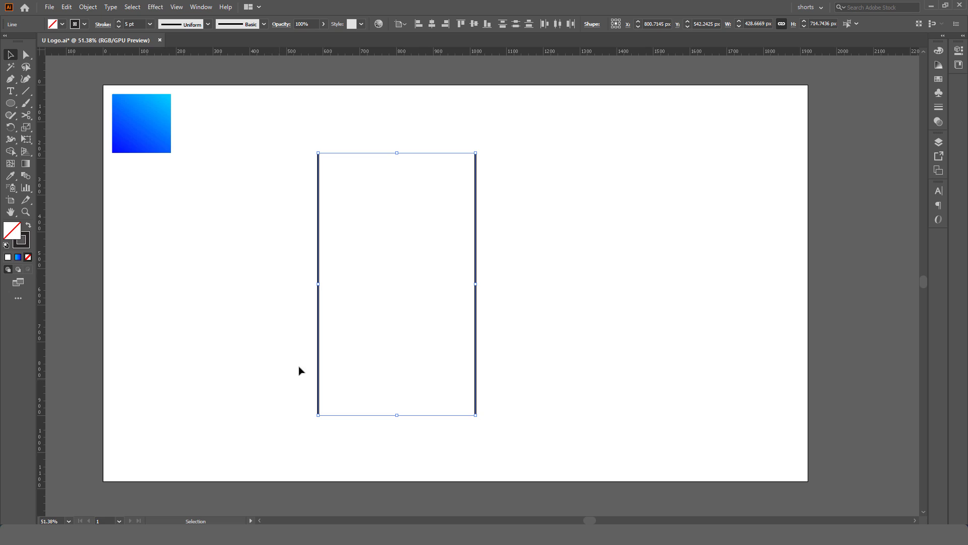
Step: Make a blend between the two vertical lines
left_click(88, 7)
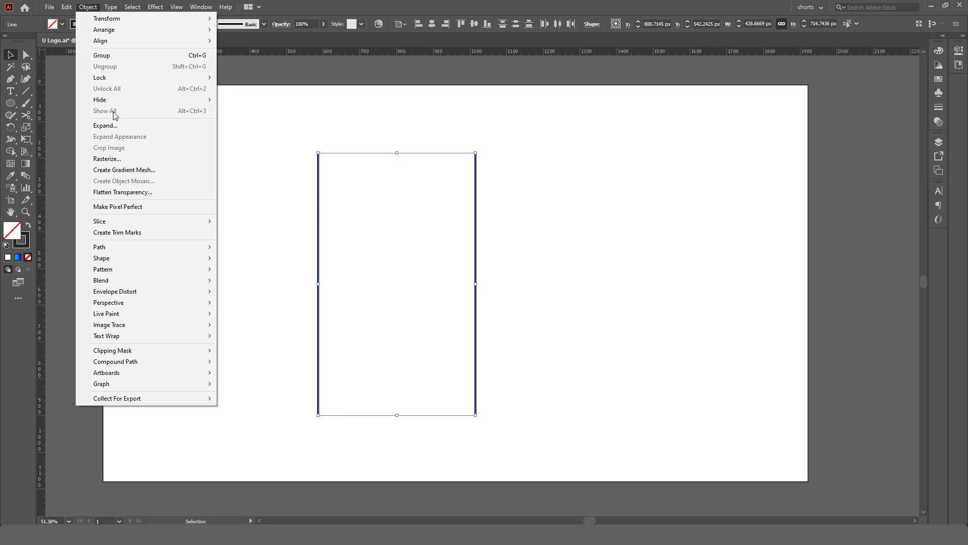
mouse_move(168, 280)
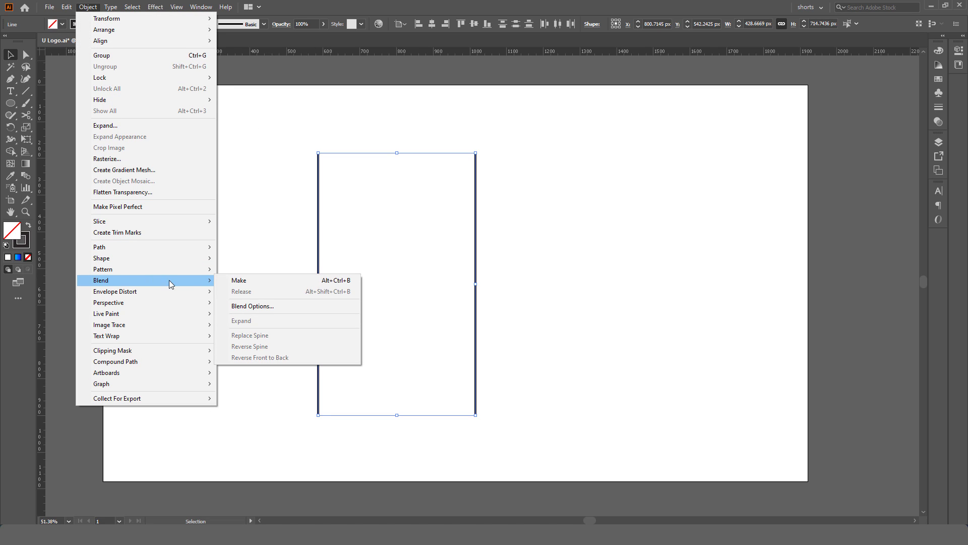
left_click(251, 280)
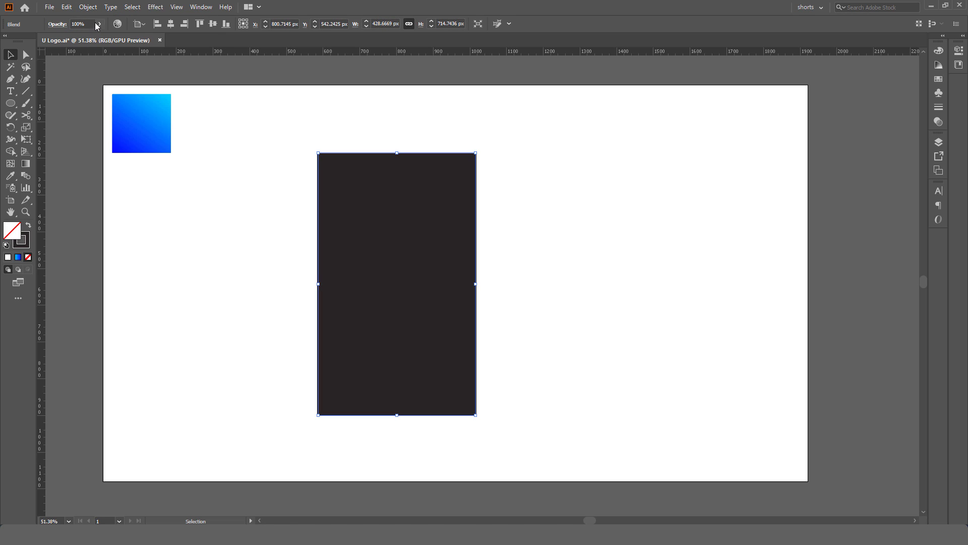
Step: Set the blend to 2 specified steps and centre it on the artboard at 960, 540 px
left_click(88, 7)
mouse_move(121, 280)
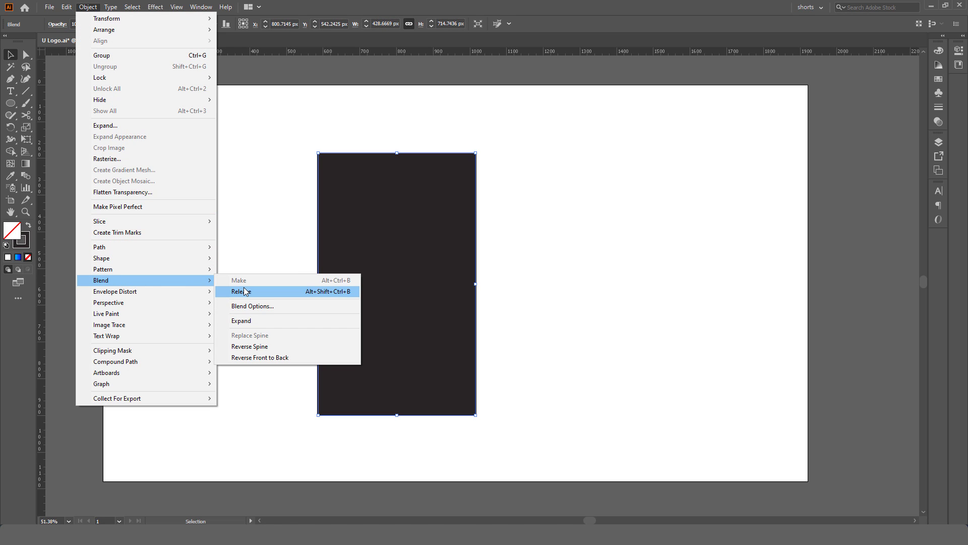
left_click(260, 307)
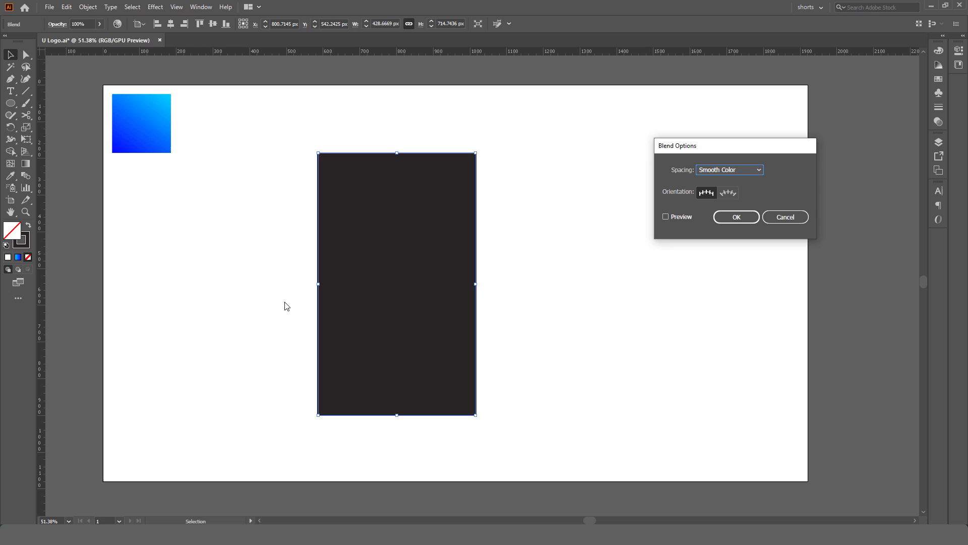
left_click(686, 216)
left_click_drag(735, 152, 560, 128)
left_click(556, 146)
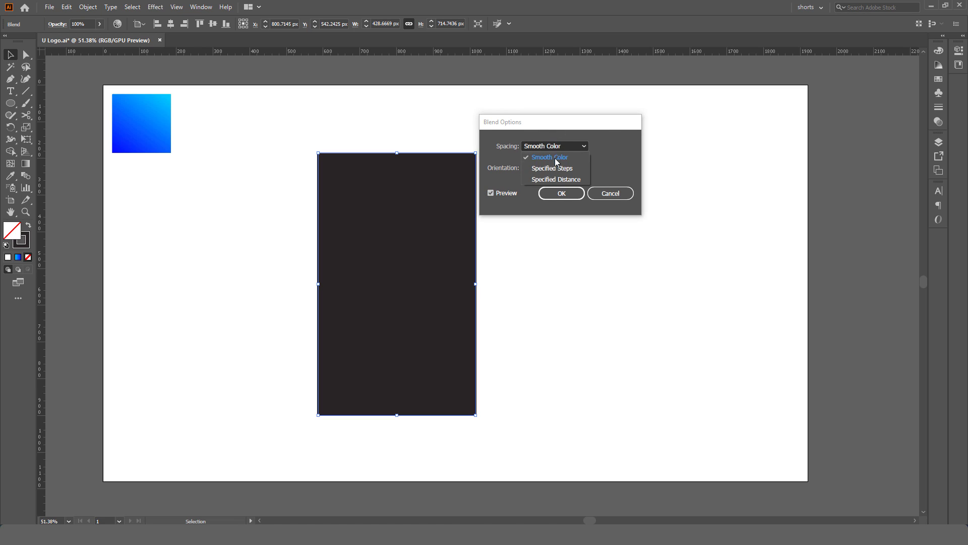
left_click(552, 168)
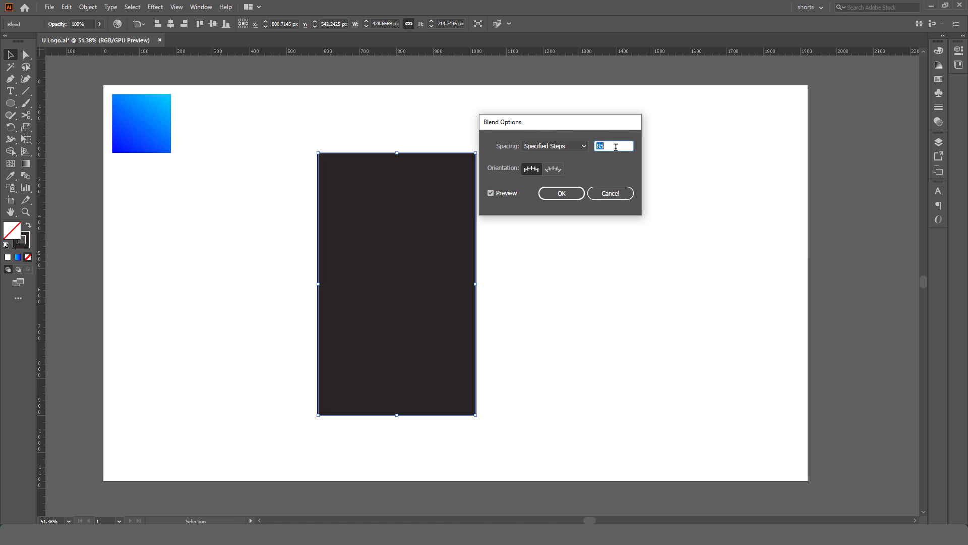
scroll(618, 146, "down", 8)
type("2")
key("Return")
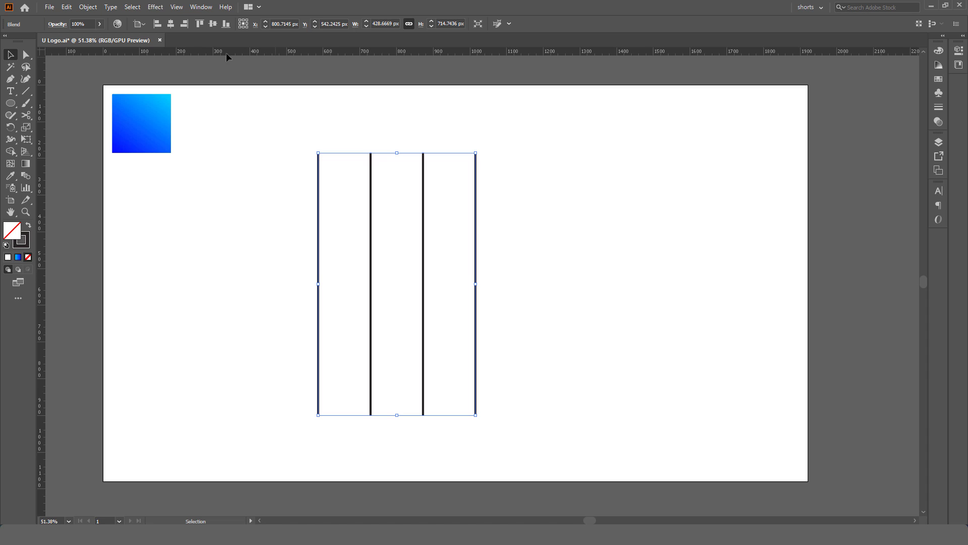
left_click(172, 25)
left_click(215, 23)
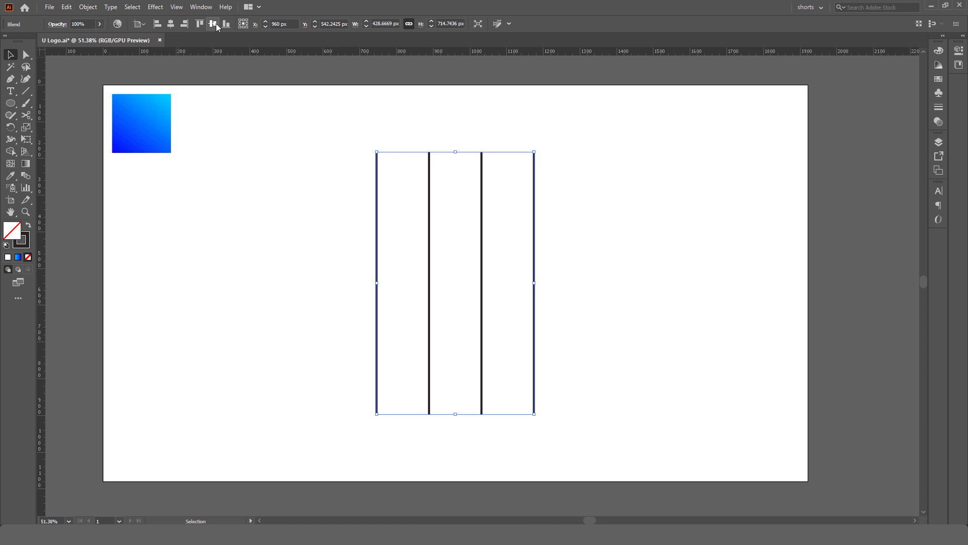
Step: Expand the blend and ungroup it into four independent vertical lines
left_click(89, 7)
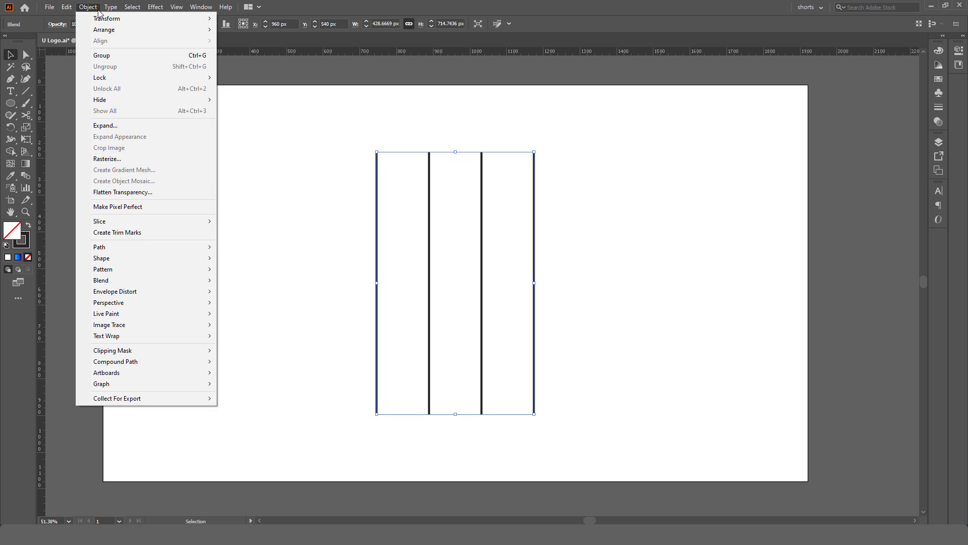
left_click(123, 126)
left_click(639, 285)
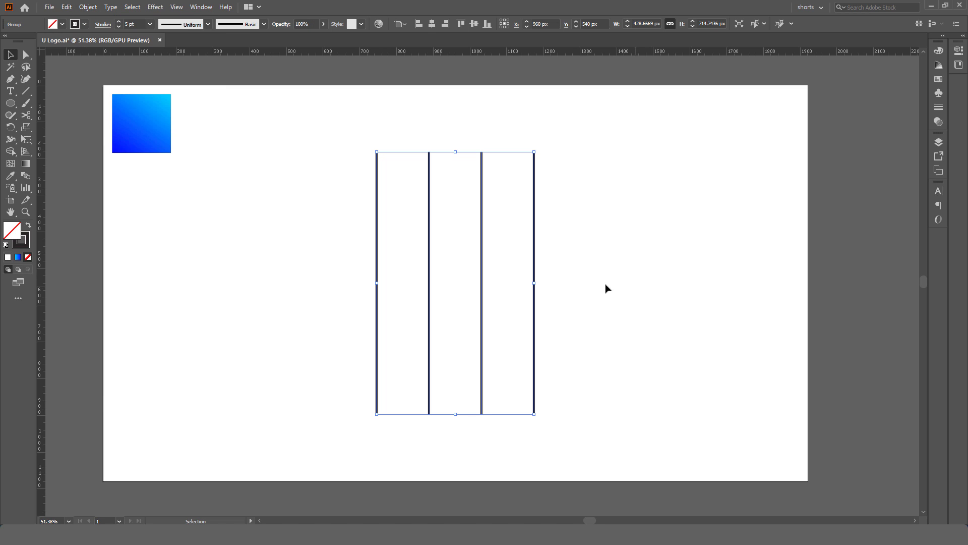
right_click(494, 261)
left_click(525, 339)
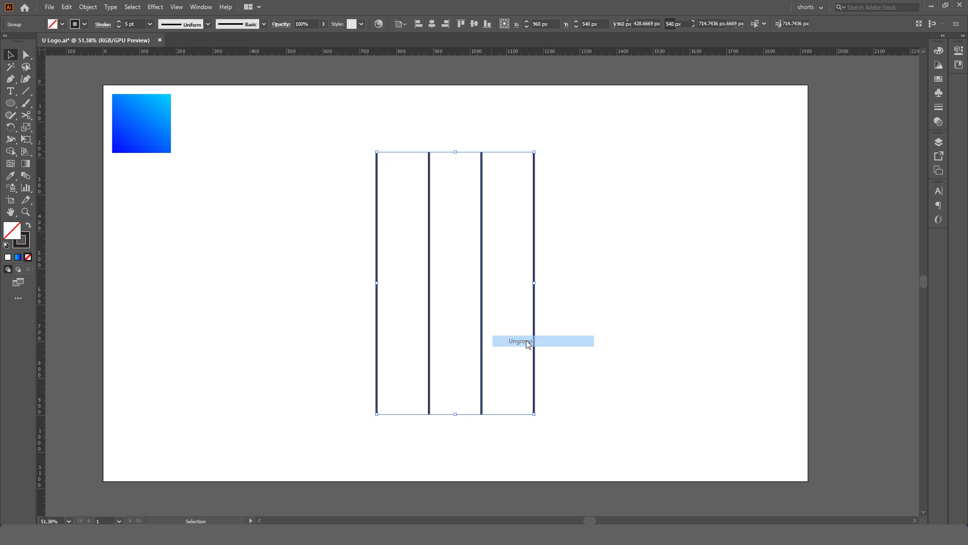
left_click(574, 317)
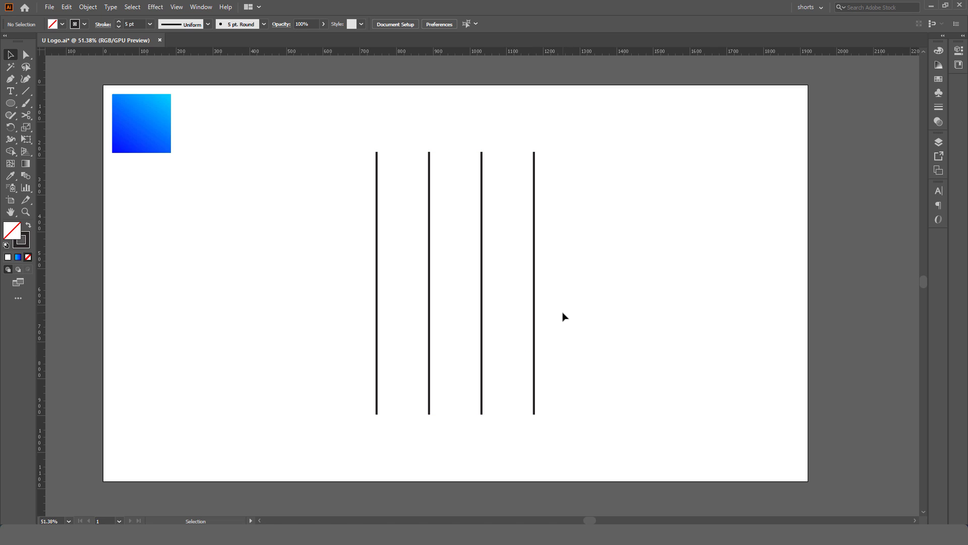
left_click(11, 103)
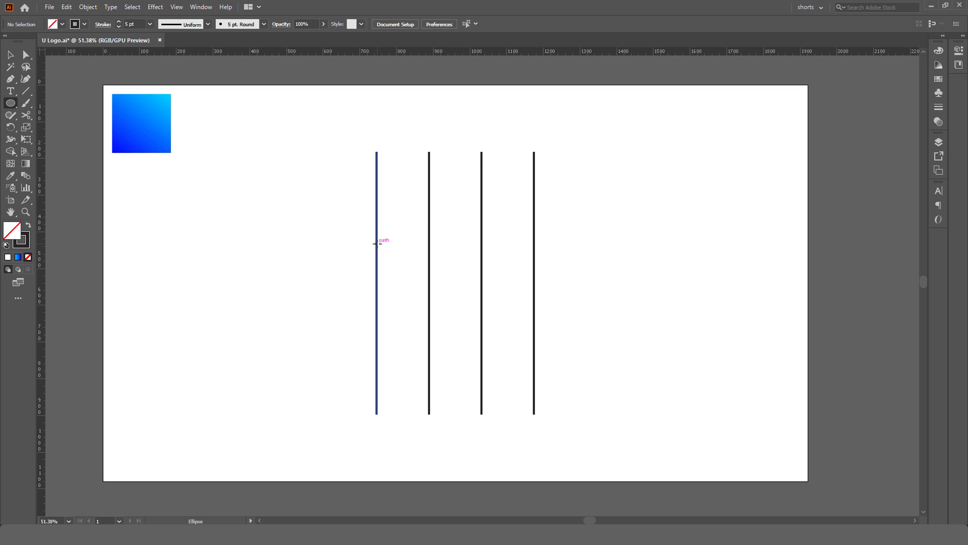
Step: Draw a 428.67 px circle from the first to the fourth line, centred vertically
mouse_move(376, 244)
left_mouse_down()
mouse_move(471, 308)
mouse_move(538, 326)
mouse_move(533, 337)
left_mouse_up()
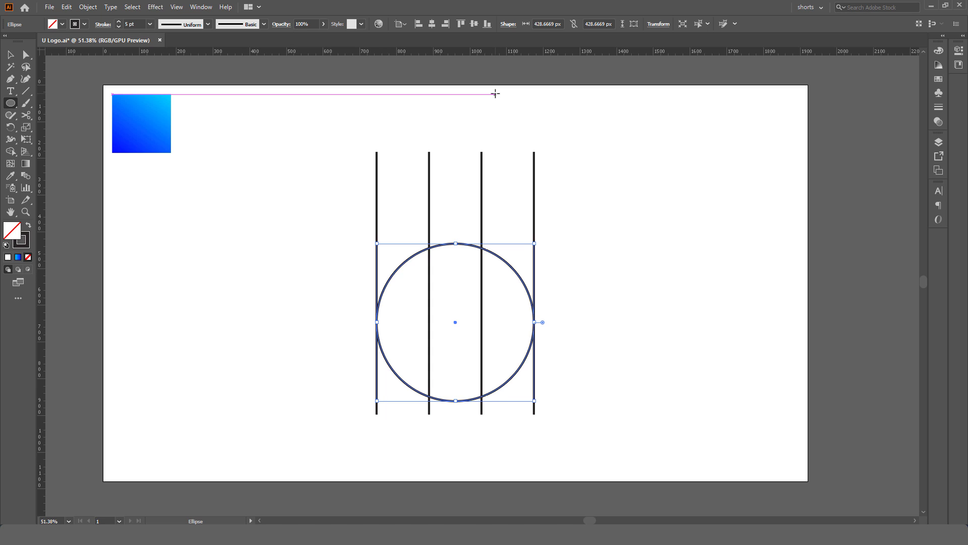
left_click(474, 24)
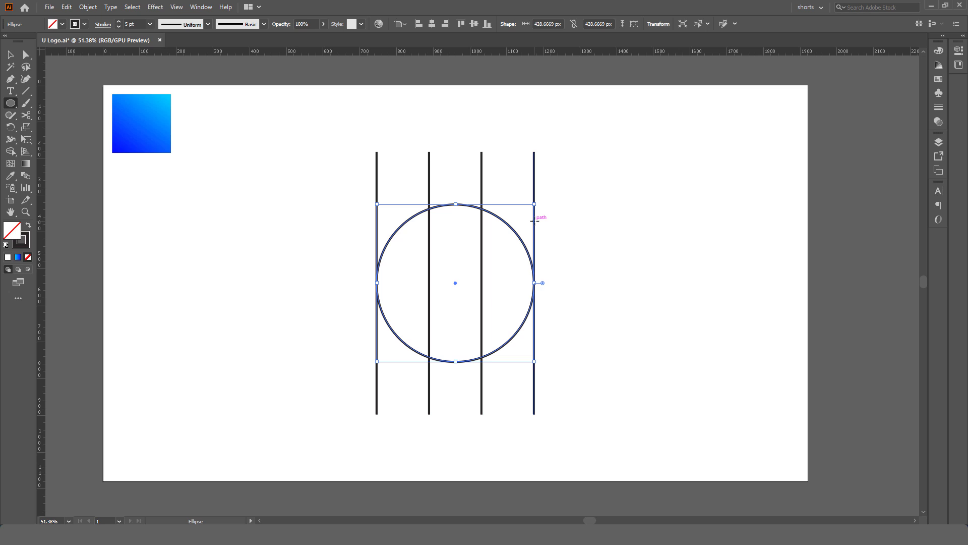
key("v")
left_click(456, 197)
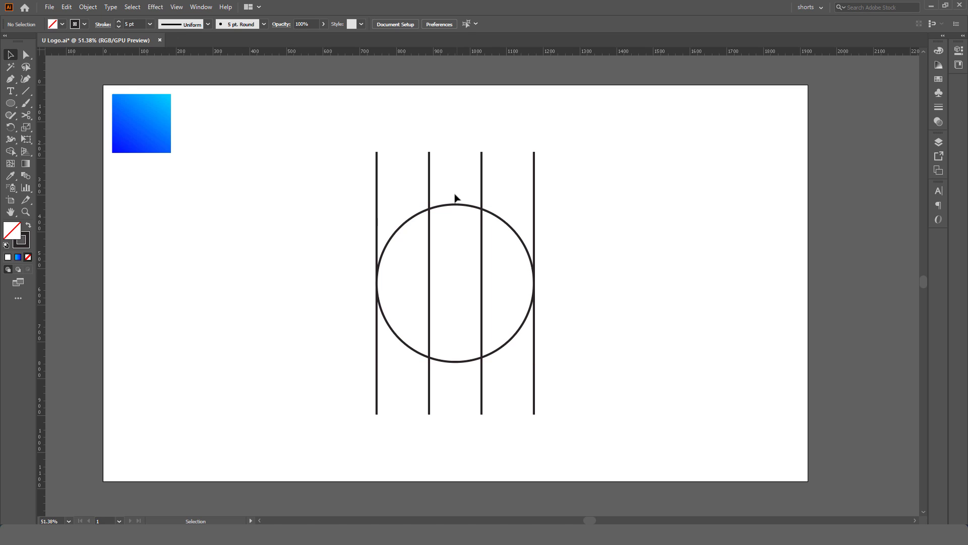
Step: Paste a copy of the large circle in place and shrink it to 142.89 px between the middle lines
left_click(456, 205)
left_click(68, 8)
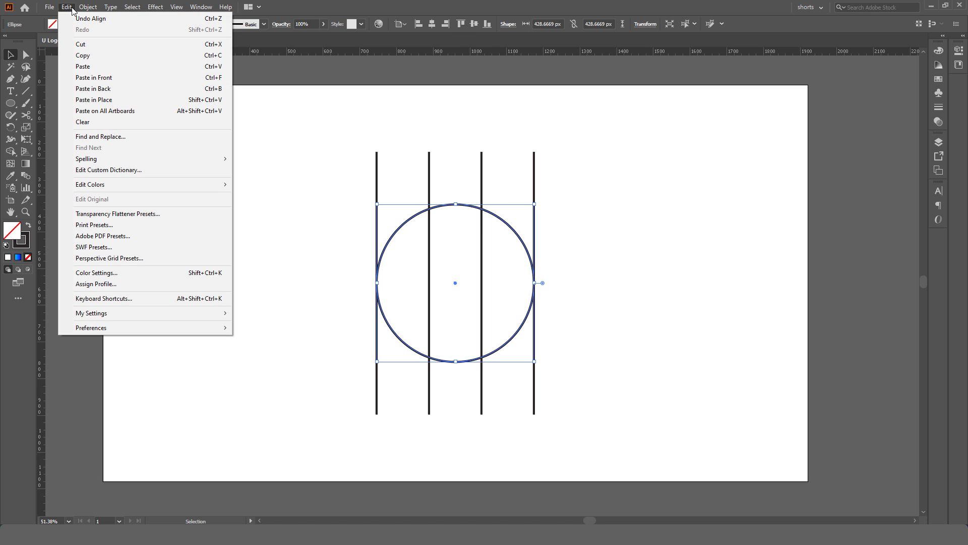
left_click(66, 7)
left_click(66, 7)
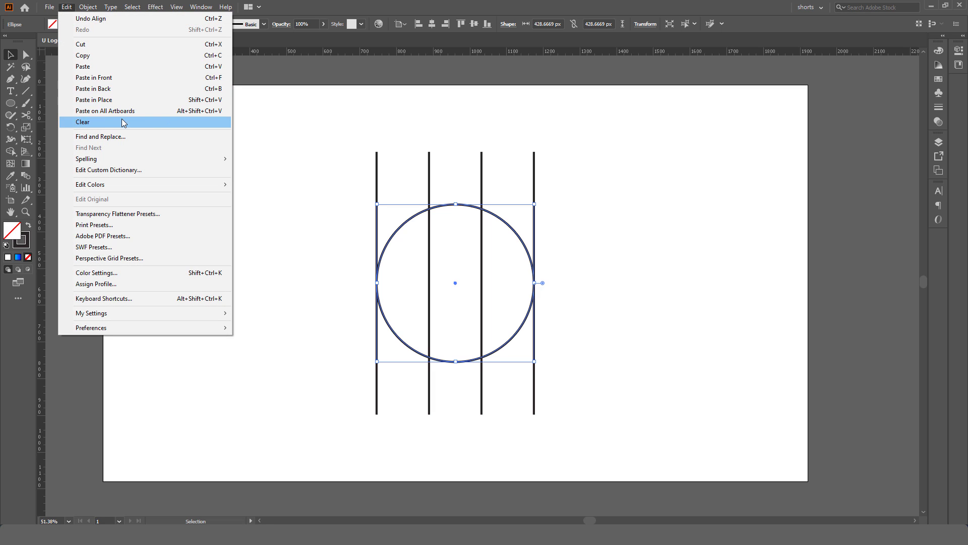
left_click(123, 101)
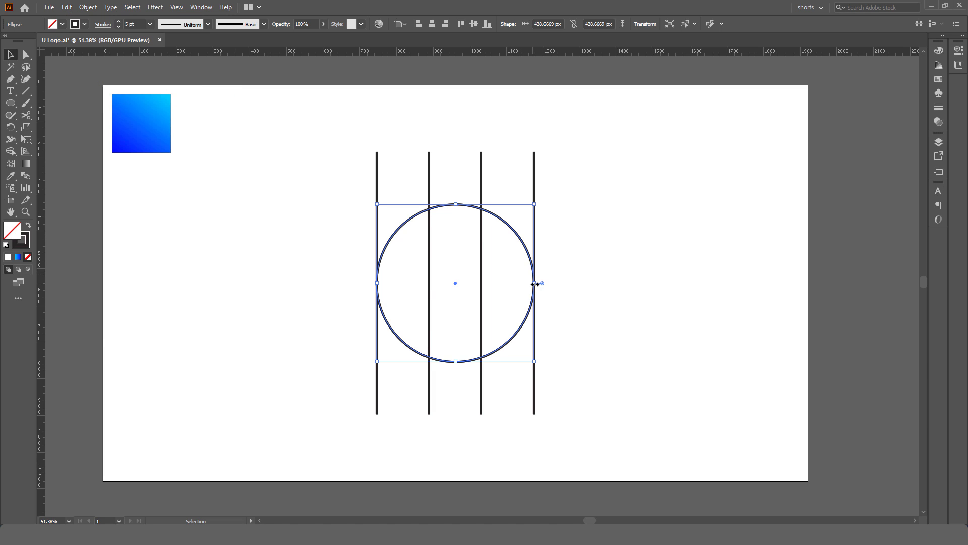
left_click_drag(535, 284, 483, 283)
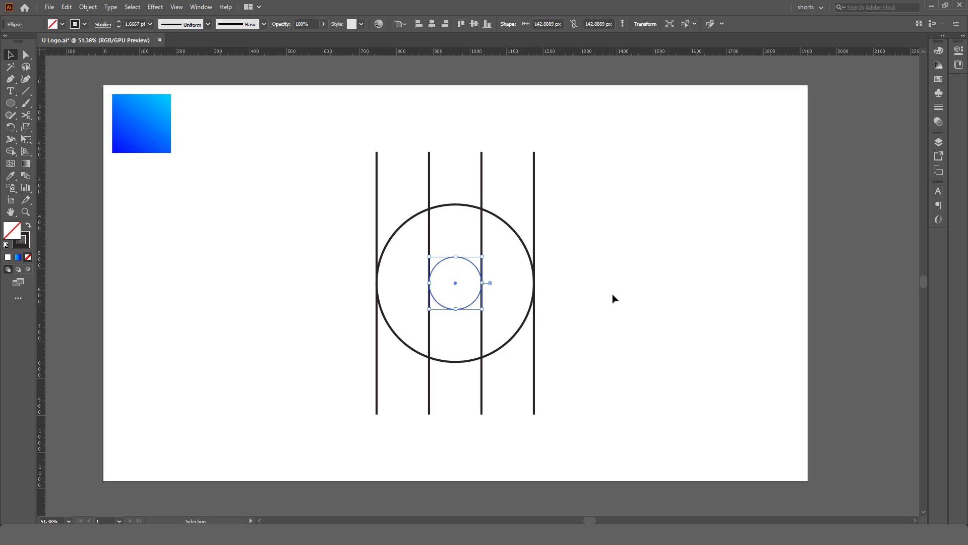
left_click(502, 261)
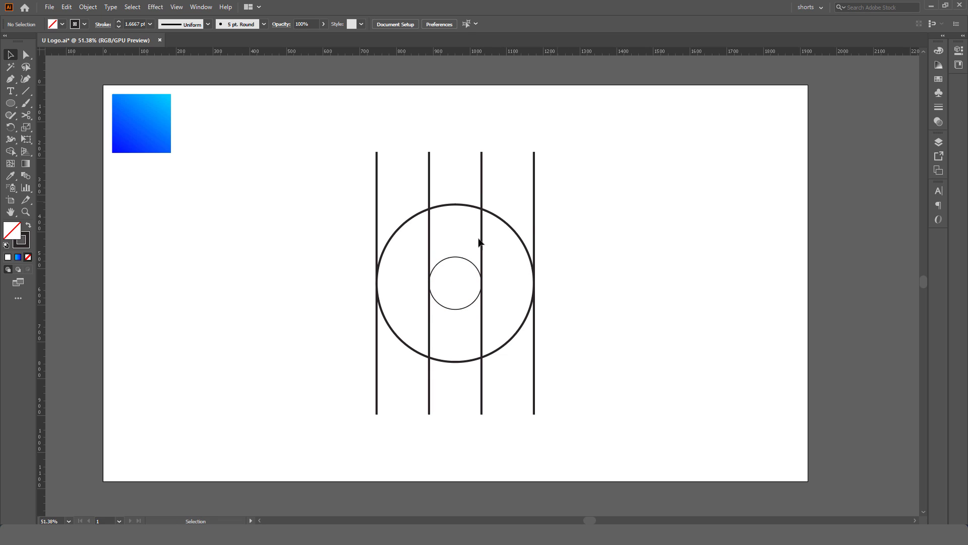
Step: Paste a copy of the small circle in place and stretch it toward the rightmost line
left_click(459, 258)
left_click(69, 9)
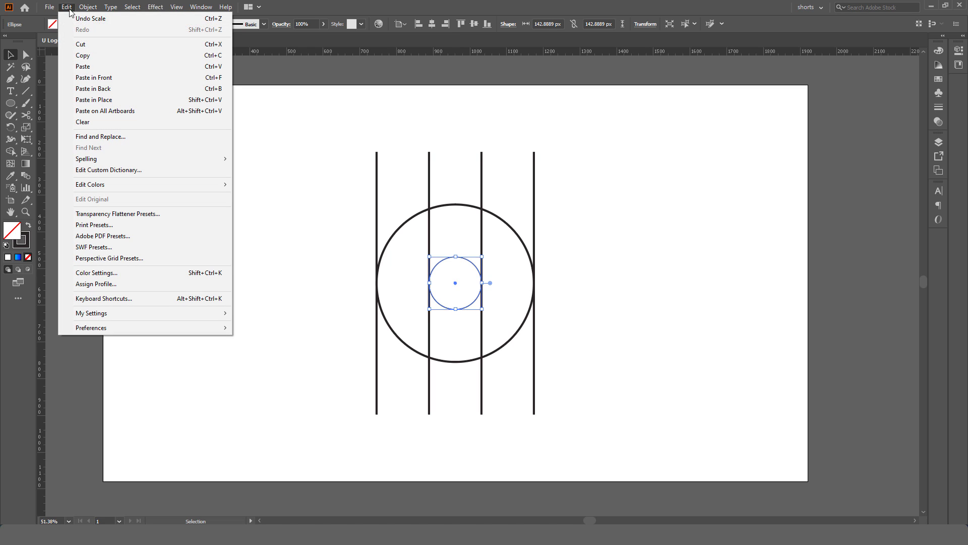
left_click(82, 55)
left_click(66, 7)
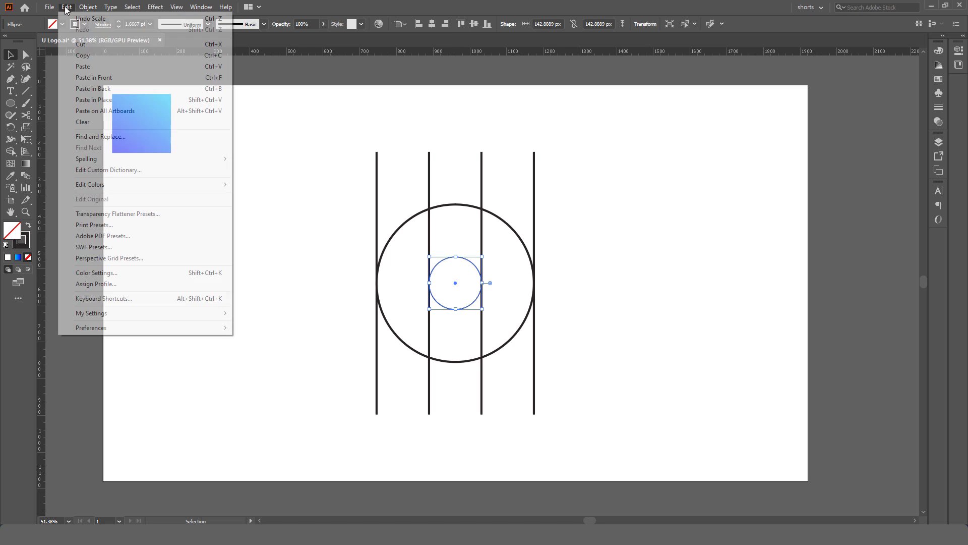
left_click(105, 99)
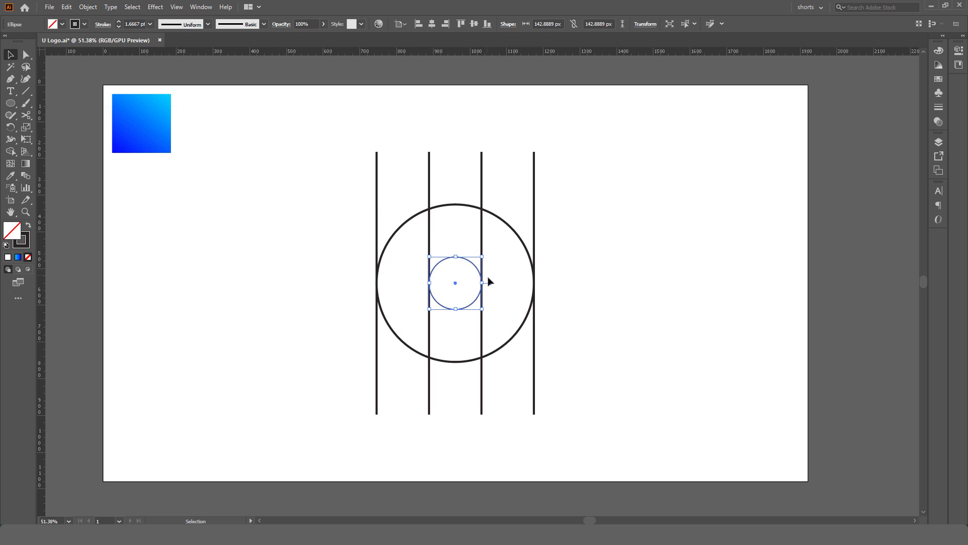
left_click_drag(483, 283, 535, 278)
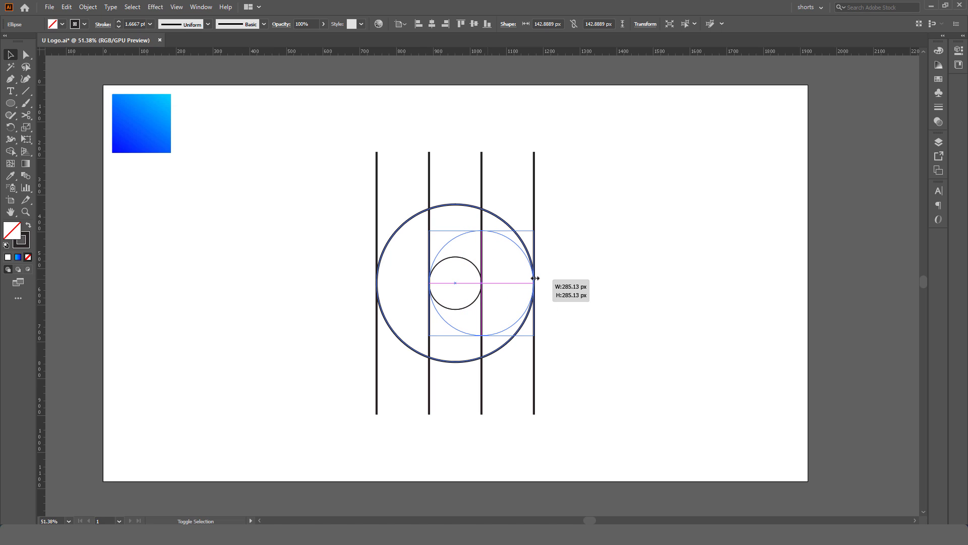
Step: Set the enlarged circle to 285.13 px and lower all three circles slightly
left_click_drag(535, 278, 535, 278)
left_click(573, 272)
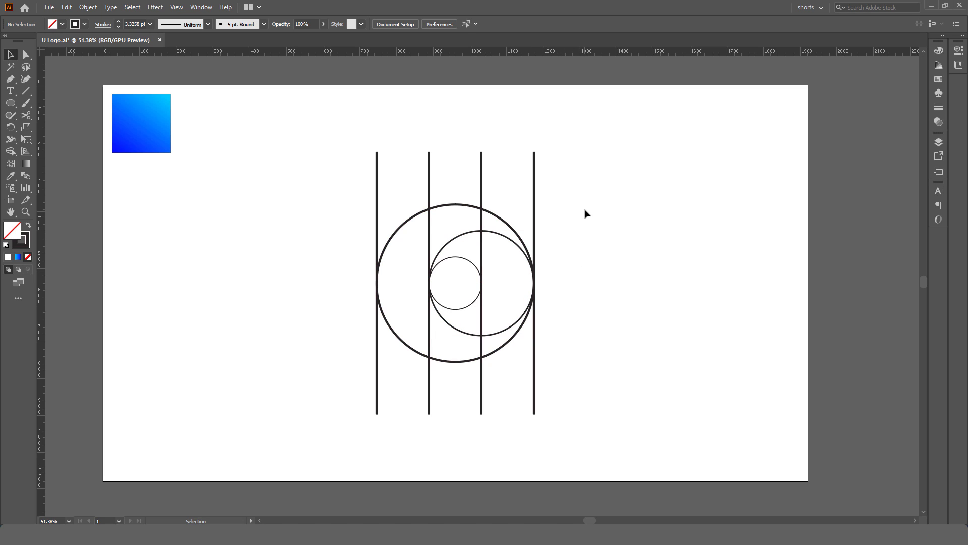
left_click_drag(586, 195, 321, 378)
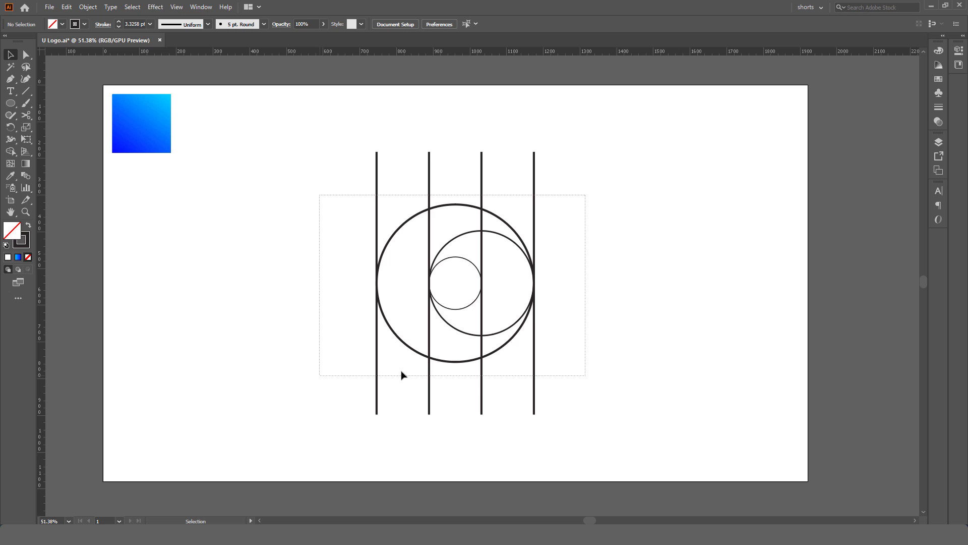
left_click_drag(401, 375, 404, 373)
left_click_drag(460, 203, 457, 385)
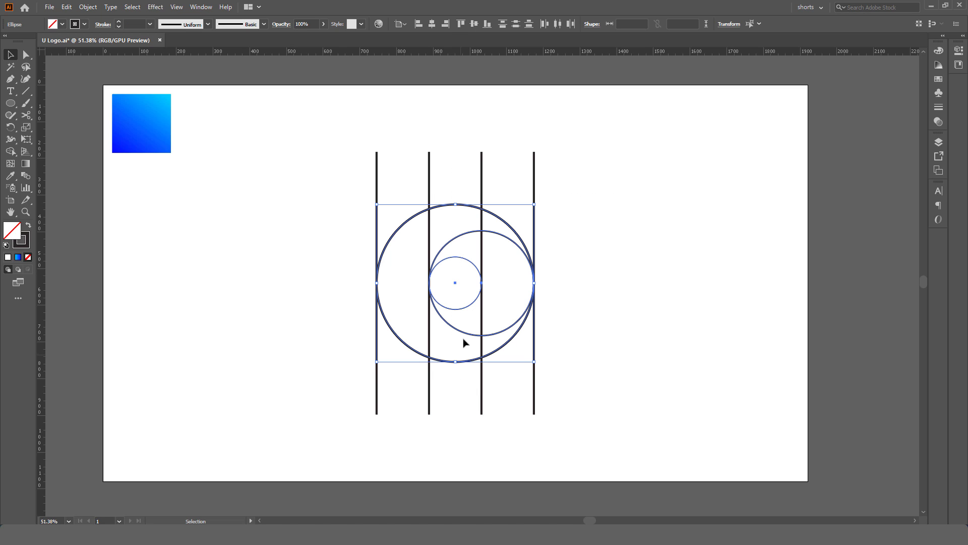
left_click_drag(471, 262, 470, 307)
left_click(619, 306)
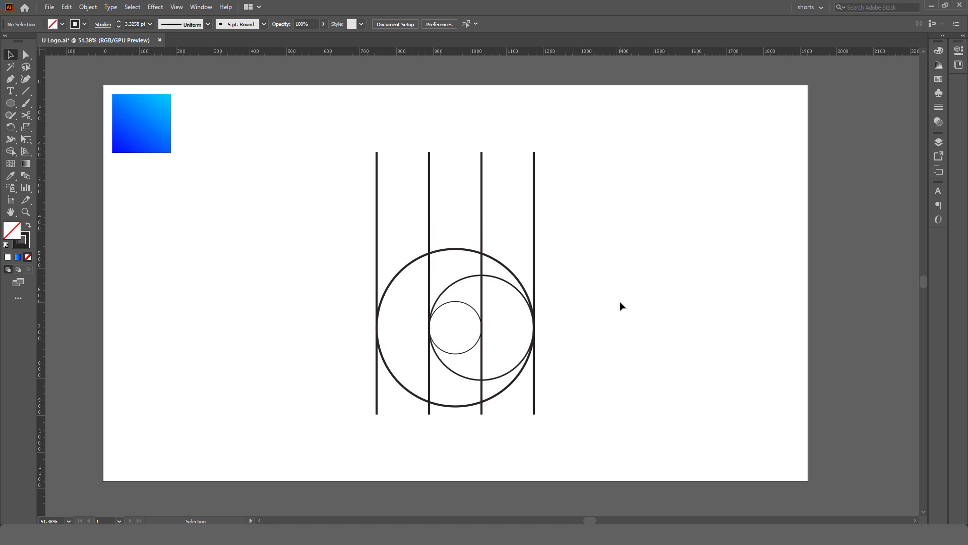
left_click_drag(453, 237, 449, 421)
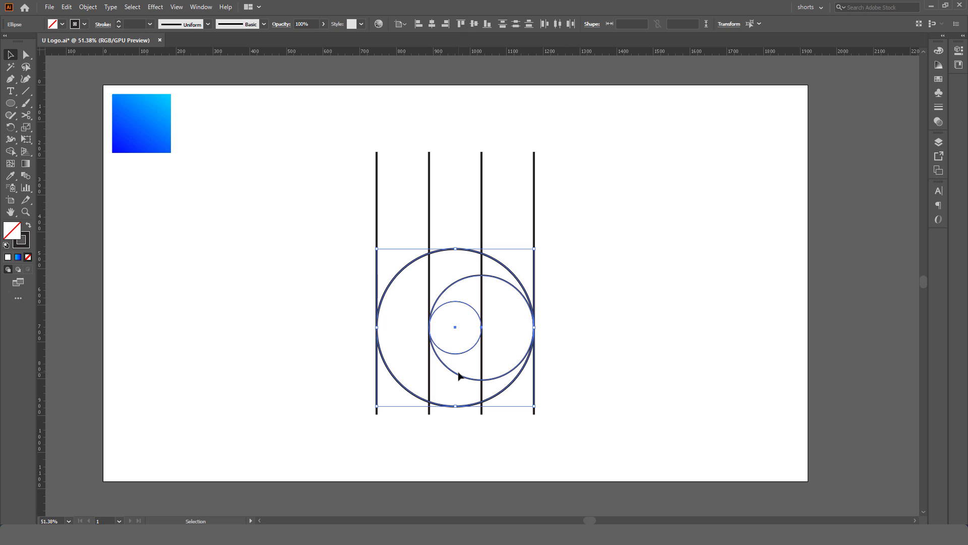
left_click_drag(461, 377, 459, 362)
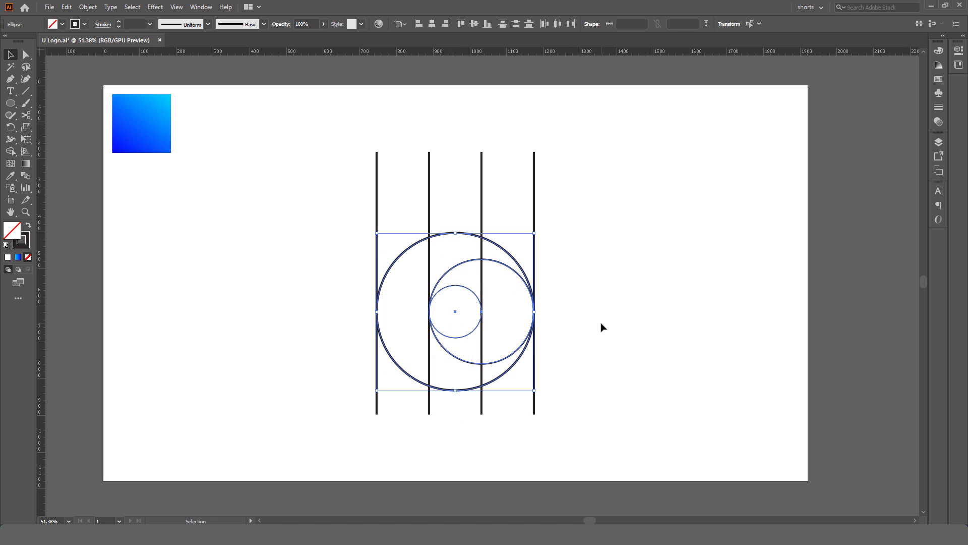
left_click(603, 328)
Step: Paste a copy of the 285.13 px circle in place and move it up-left, centred on the leftmost line
left_click(516, 357)
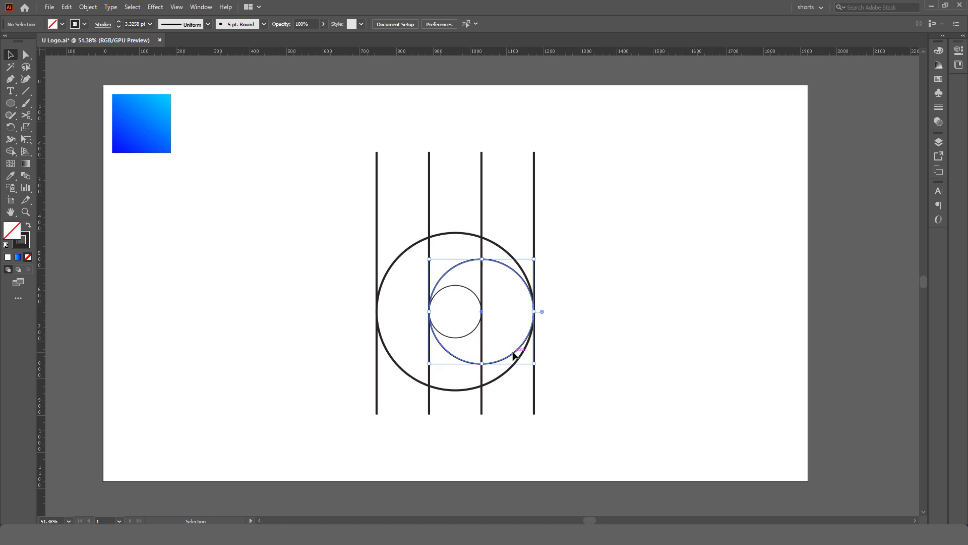
left_click(67, 7)
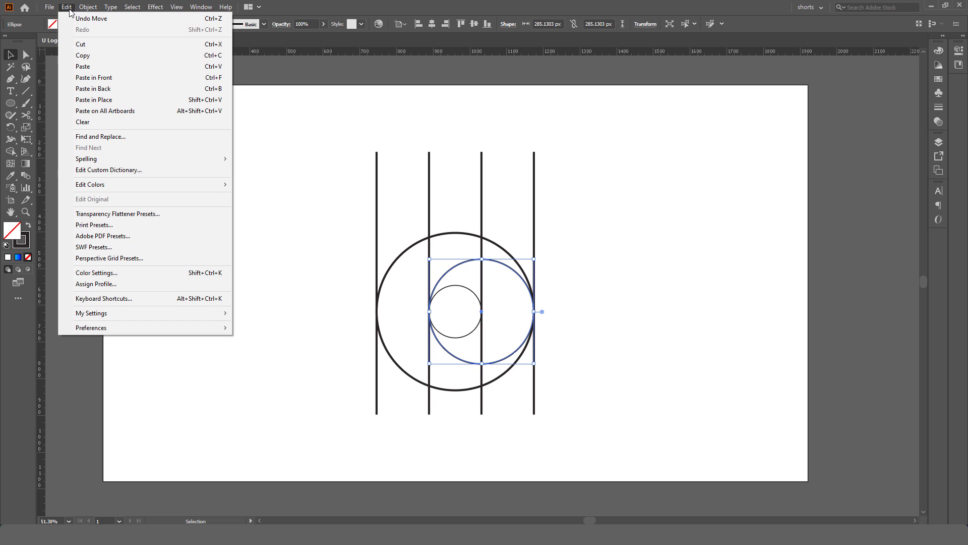
left_click(76, 54)
left_click(67, 7)
left_click(96, 99)
left_click(502, 259)
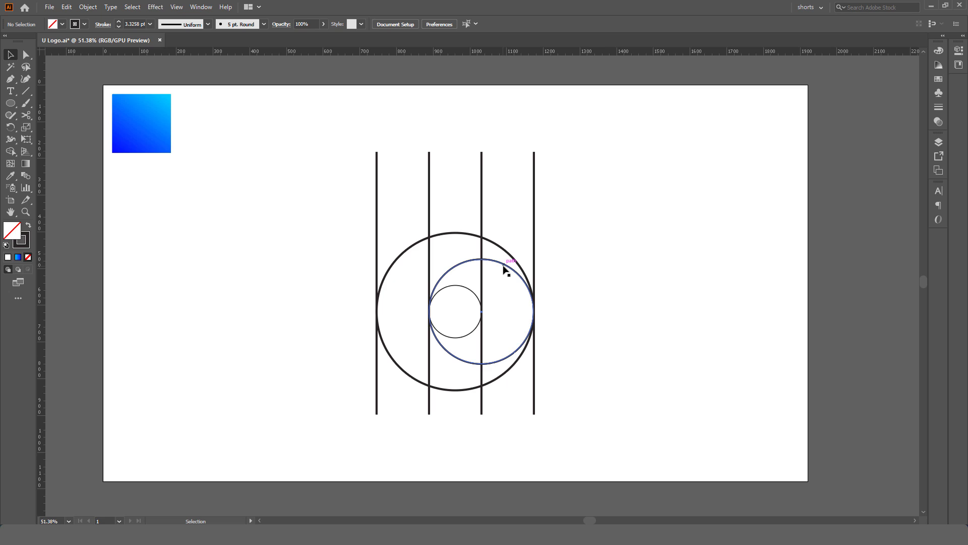
left_click_drag(508, 268, 404, 201)
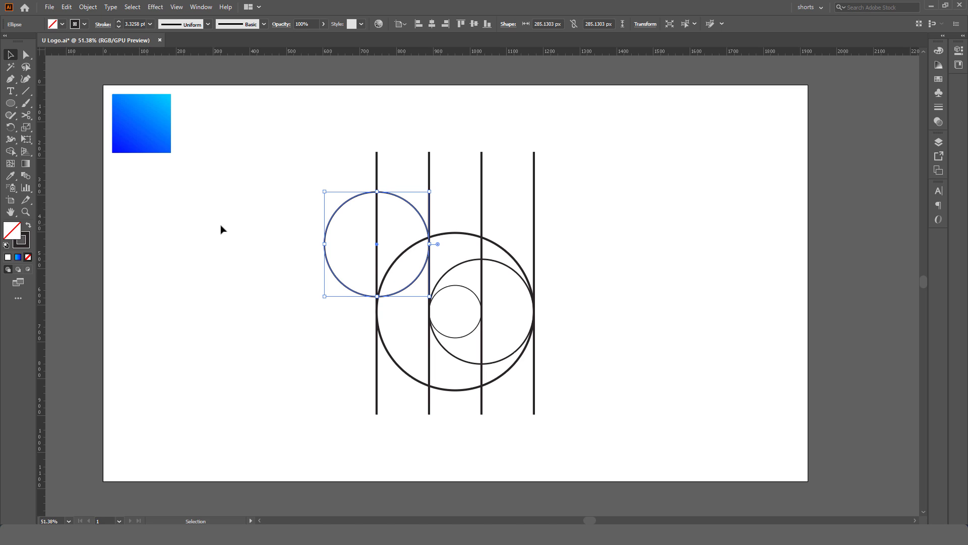
left_click_drag(421, 277, 423, 275)
Step: Switch to Outline view and zoom in where the left and large circles meet
key("a")
key("v")
left_click(176, 7)
left_click(182, 19)
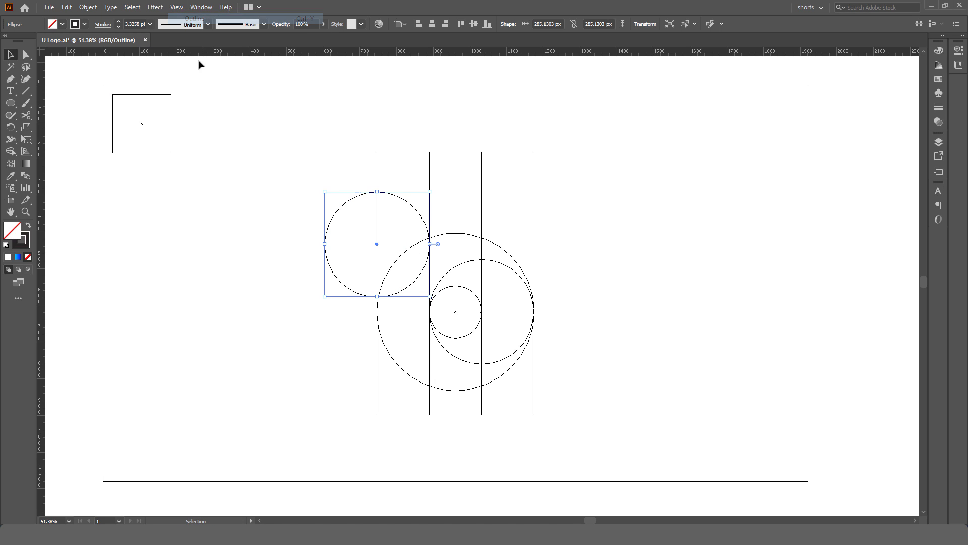
left_click(244, 167)
left_click(26, 212)
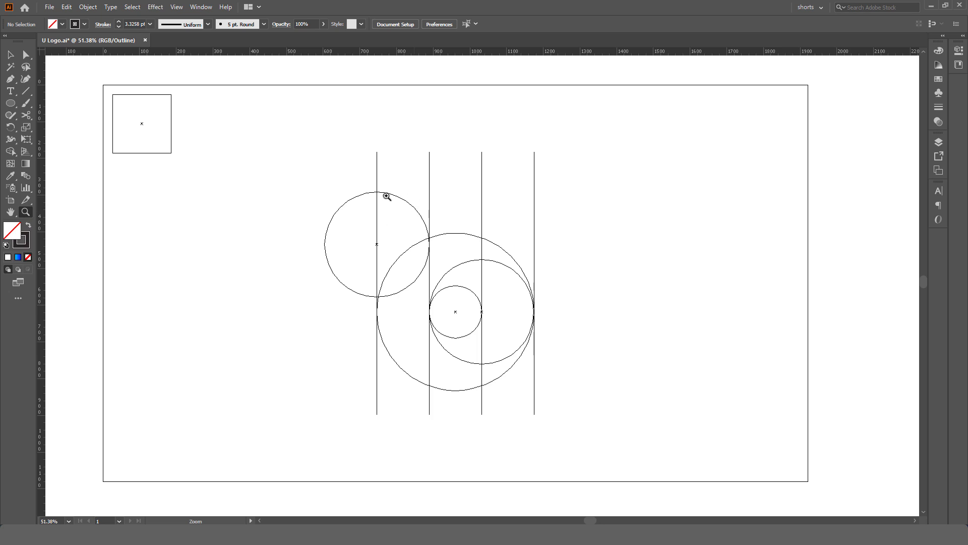
left_click_drag(377, 194, 505, 288)
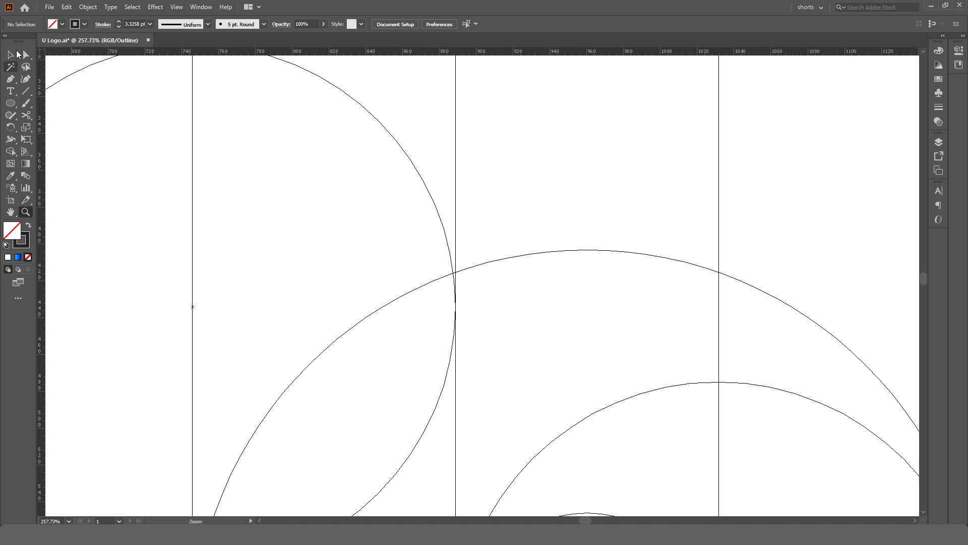
Step: Raise the left circle about 18.88 px to meet the large circle, then restore GPU Preview
left_click(10, 55)
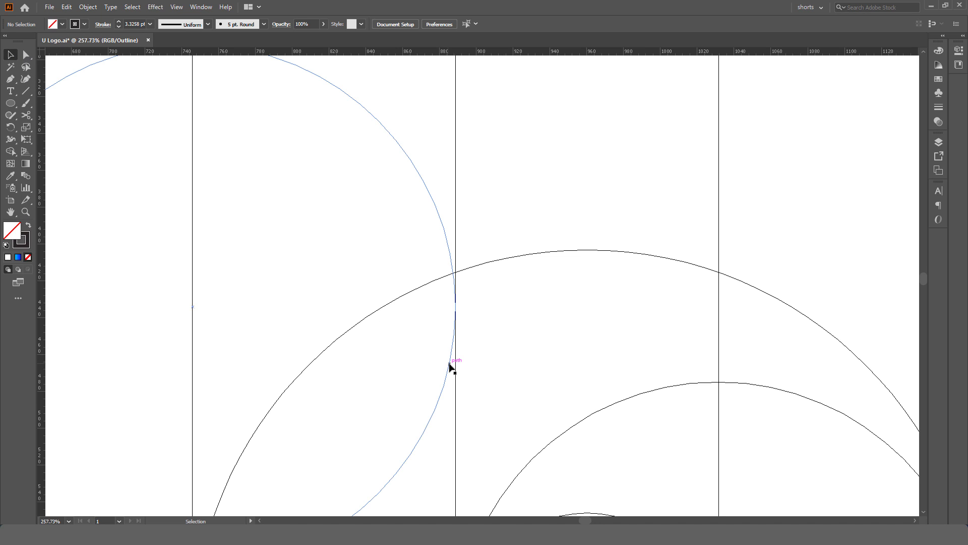
left_click_drag(452, 358, 452, 332)
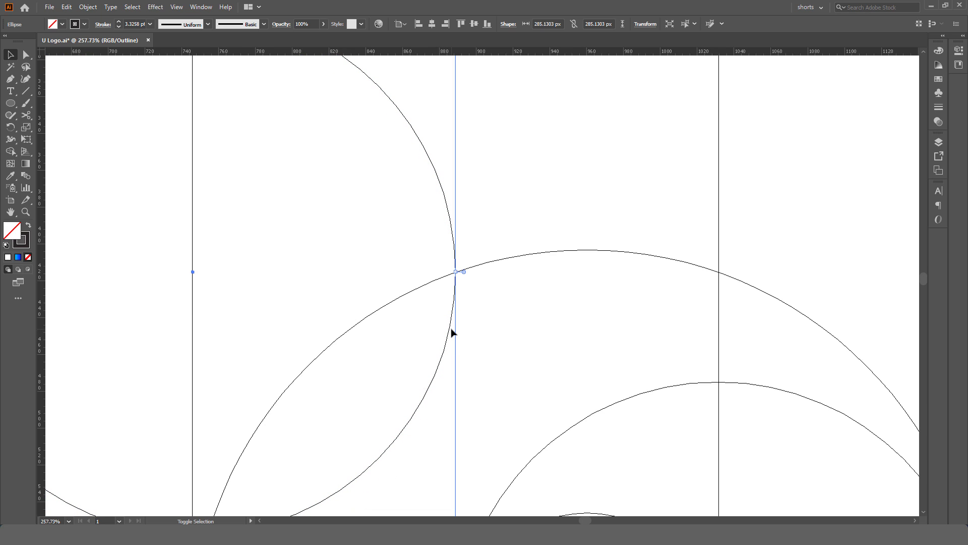
left_click(51, 186)
left_click(177, 6)
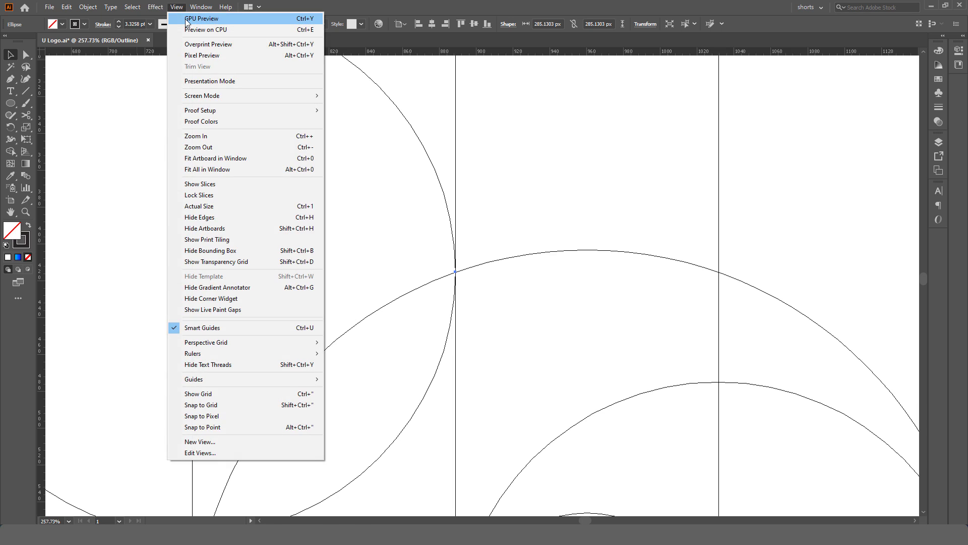
left_click(201, 19)
left_click(26, 212)
mouse_move(407, 201)
left_mouse_down()
mouse_move(215, 180)
mouse_move(432, 259)
left_mouse_up()
Step: Paste a copy of the upper-left circle in place and slide it right onto the fourth line
key("v")
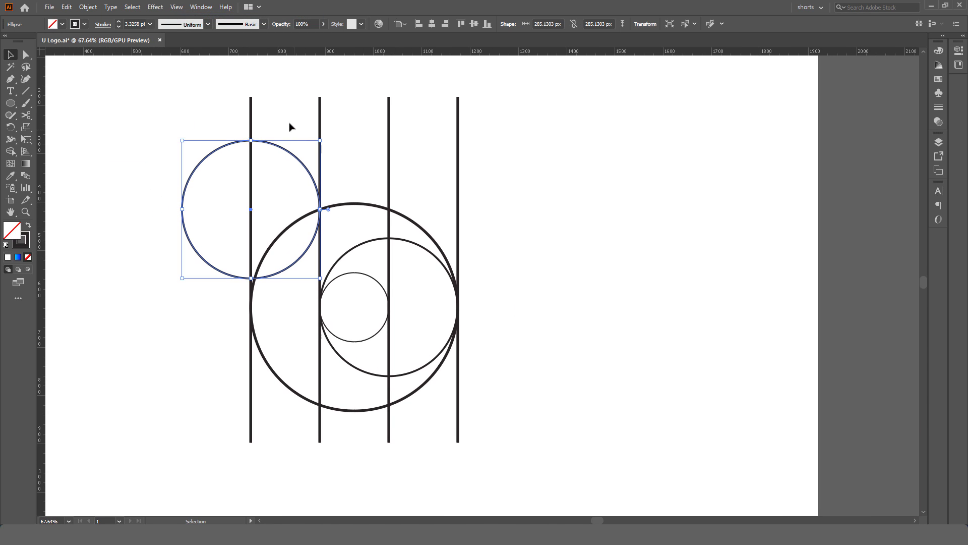
left_click_drag(290, 127, 301, 169)
left_click(66, 7)
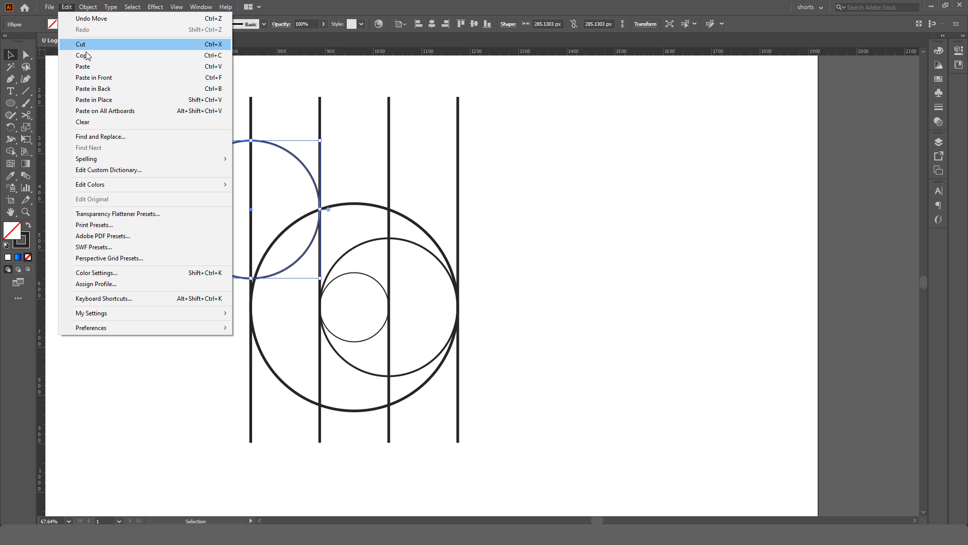
left_click(87, 55)
left_click(66, 6)
left_click(94, 100)
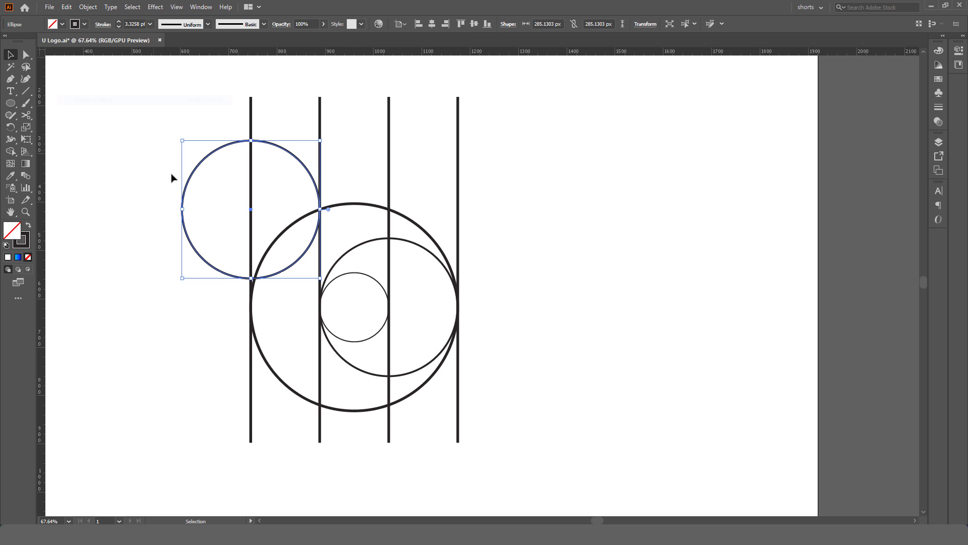
left_click_drag(186, 194, 391, 205)
Step: Set the stroke weight of all construction lines and circles to 3 pt
left_click(534, 244)
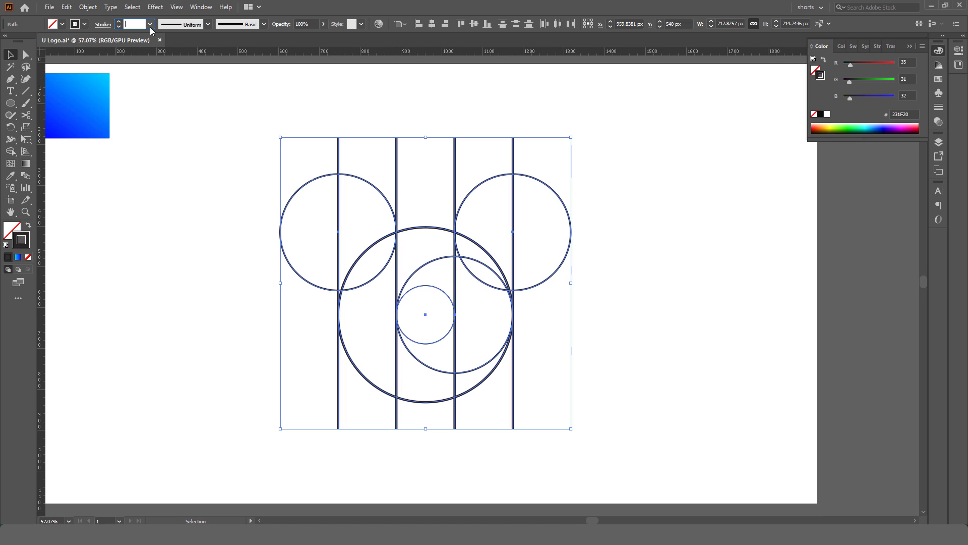
type("3")
key("Return")
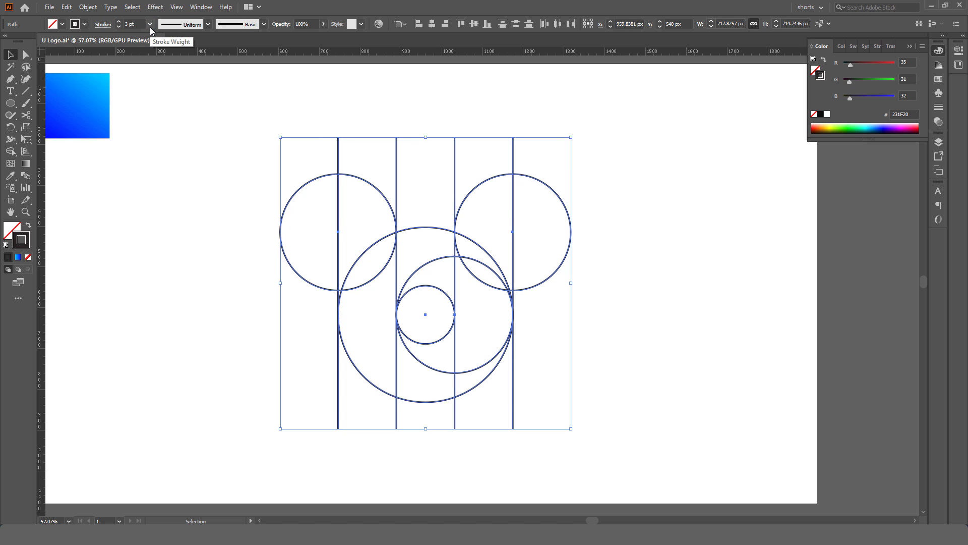
left_click(654, 304)
left_click_drag(574, 155, 224, 399)
Step: With Shape Builder, merge the left arm and curved base into one shape, then the right arm into another
left_click(10, 151)
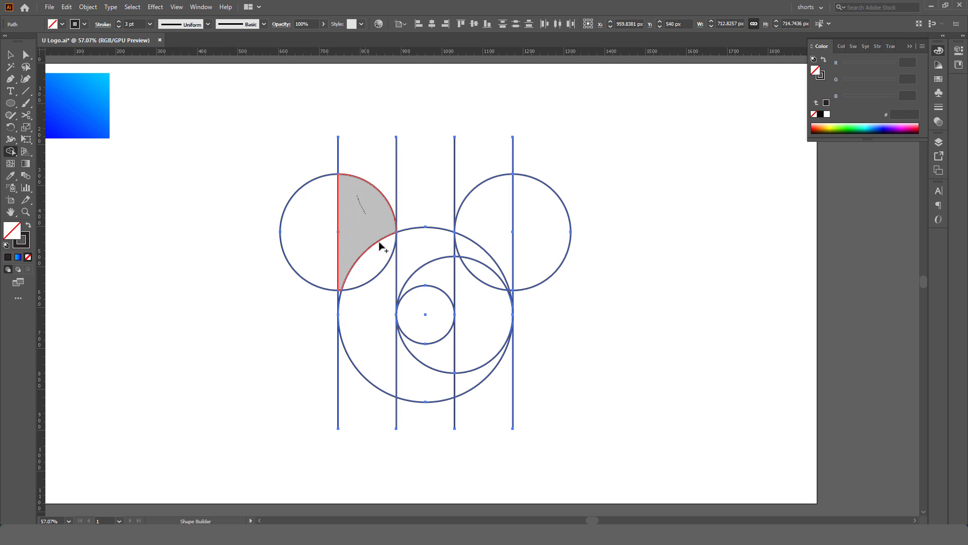
mouse_move(380, 244)
left_mouse_down()
mouse_move(384, 267)
mouse_move(341, 294)
mouse_move(372, 348)
mouse_move(411, 379)
mouse_move(460, 378)
left_mouse_up()
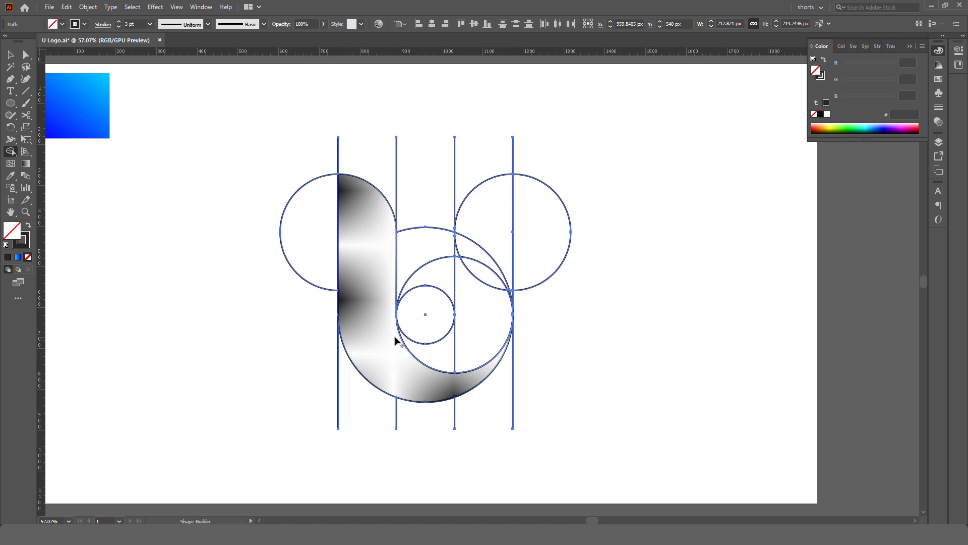
mouse_move(493, 199)
left_mouse_down()
mouse_move(461, 264)
mouse_move(511, 295)
mouse_move(447, 346)
mouse_move(499, 317)
mouse_move(511, 295)
mouse_move(508, 308)
left_mouse_up()
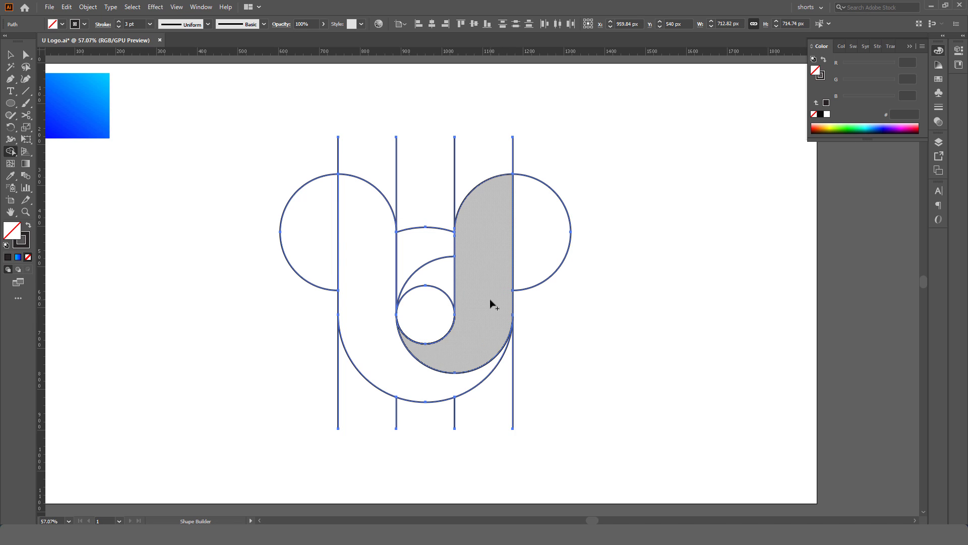
Step: Select all the artwork, then pick out the leftover right half-circle
left_click(11, 56)
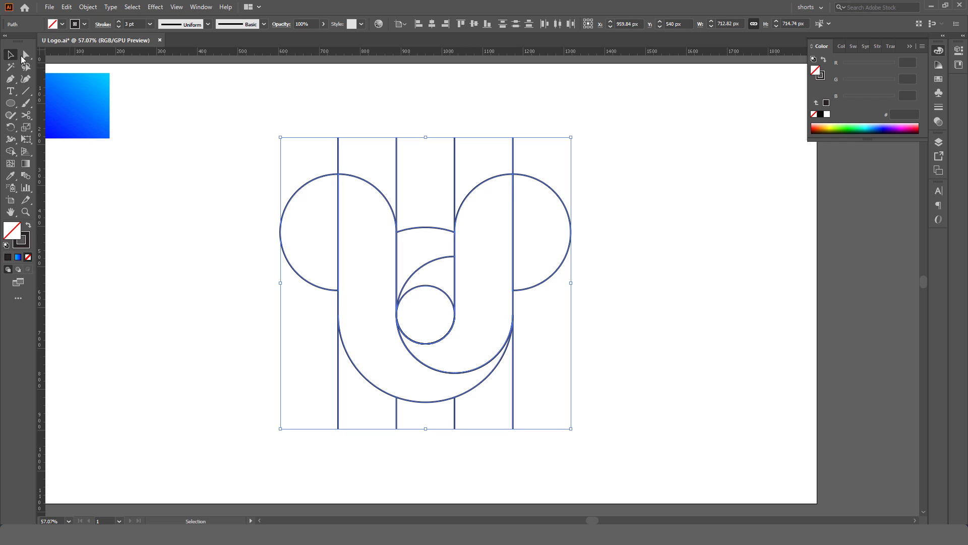
left_click_drag(245, 120, 639, 425)
right_click(448, 246)
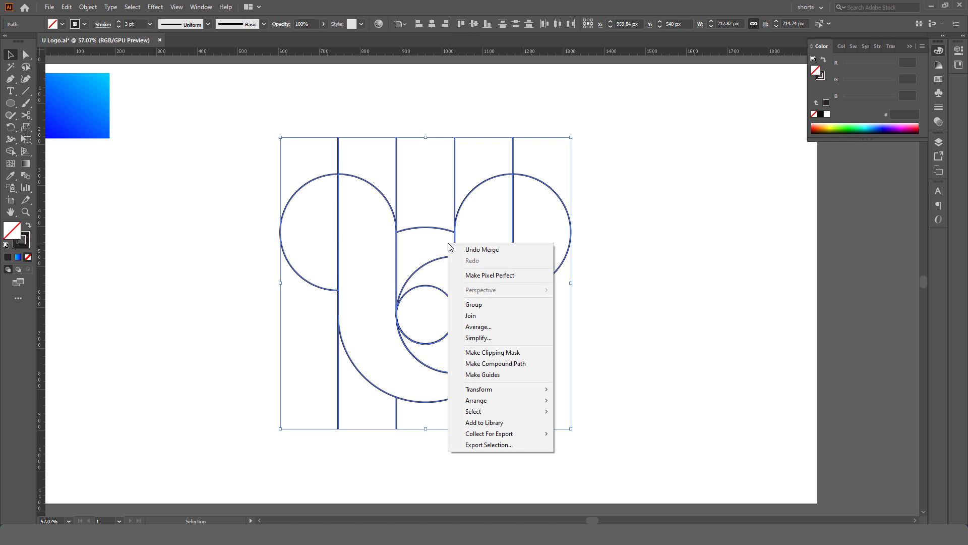
key("Escape")
left_click(615, 215)
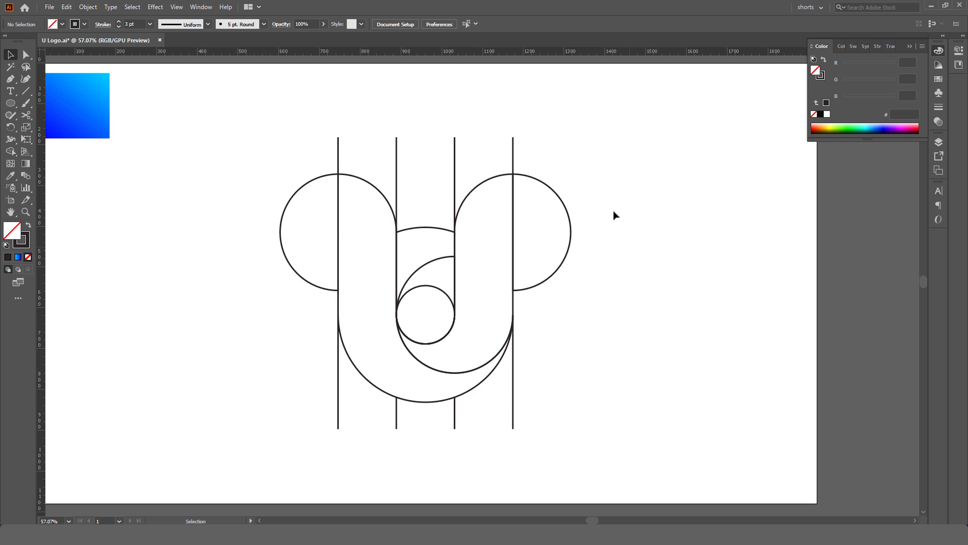
left_click(566, 233)
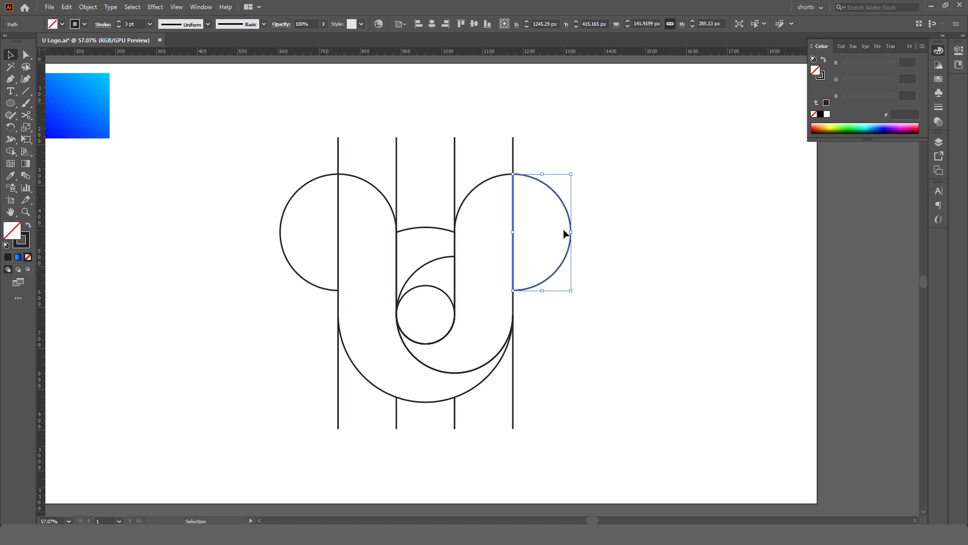
left_click(562, 188)
Step: Delete the line segments above the U and the four lower line segments
left_click_drag(550, 109, 309, 146)
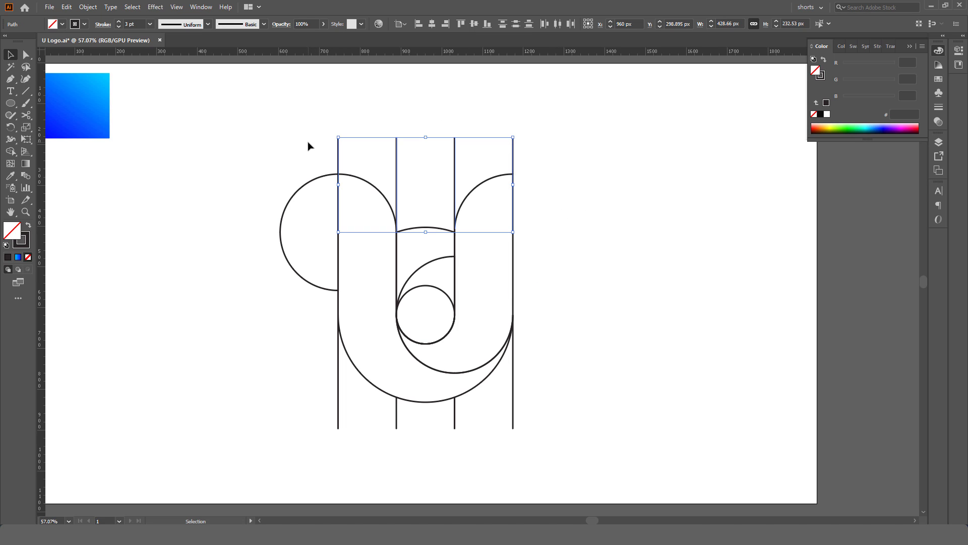
key("Delete")
left_click_drag(466, 432, 320, 451)
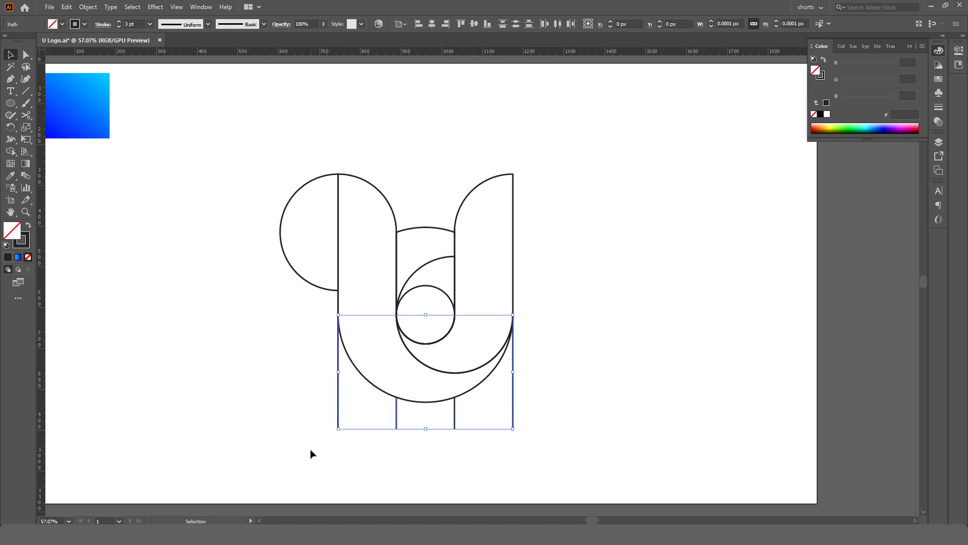
key("Delete")
Step: Delete the leftover left half-circle, the top arc and the inner medium arc
left_click_drag(250, 145, 321, 309)
key("Delete")
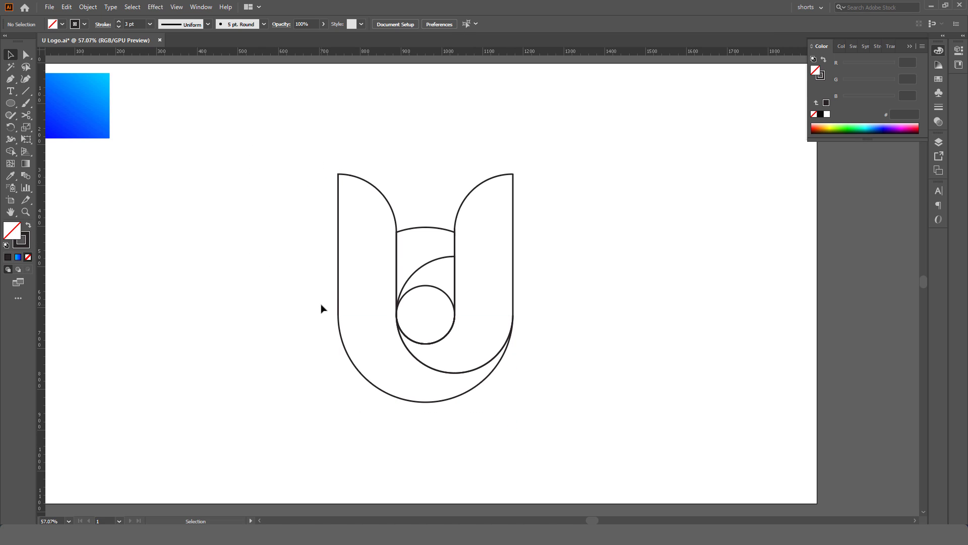
left_click_drag(427, 202, 421, 319)
key("Delete")
key("Delete")
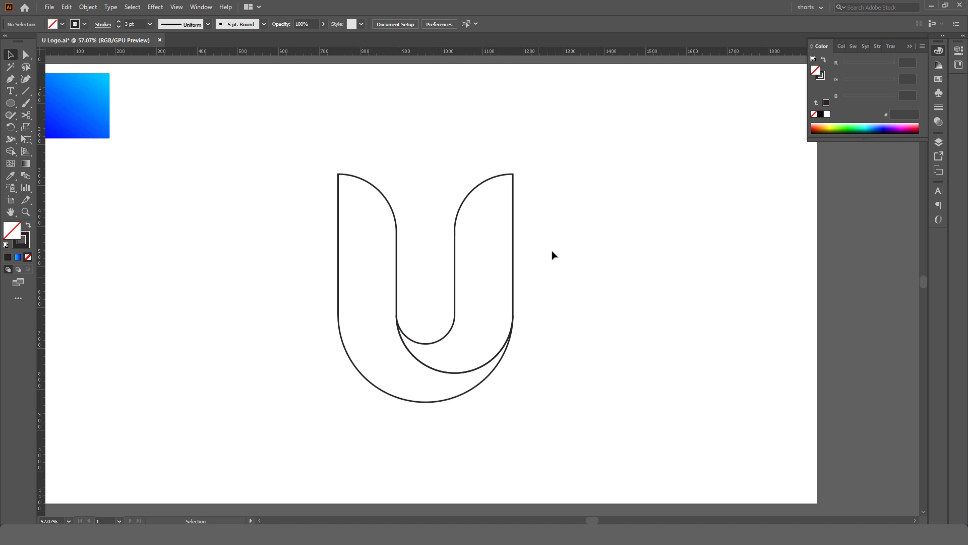
Step: Select all paths of the U and swap its fill and stroke
left_click_drag(547, 161, 318, 424)
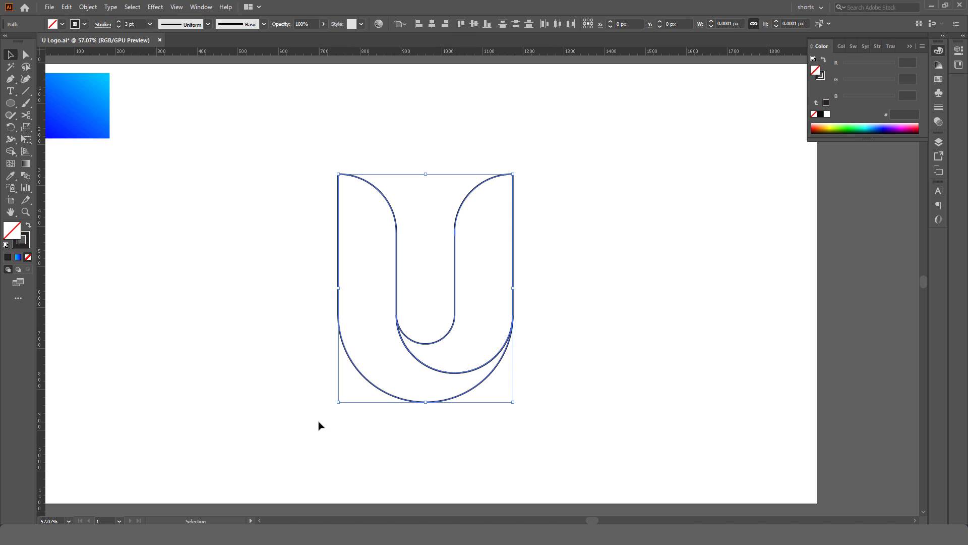
left_click(25, 211)
left_click(353, 262, "alt")
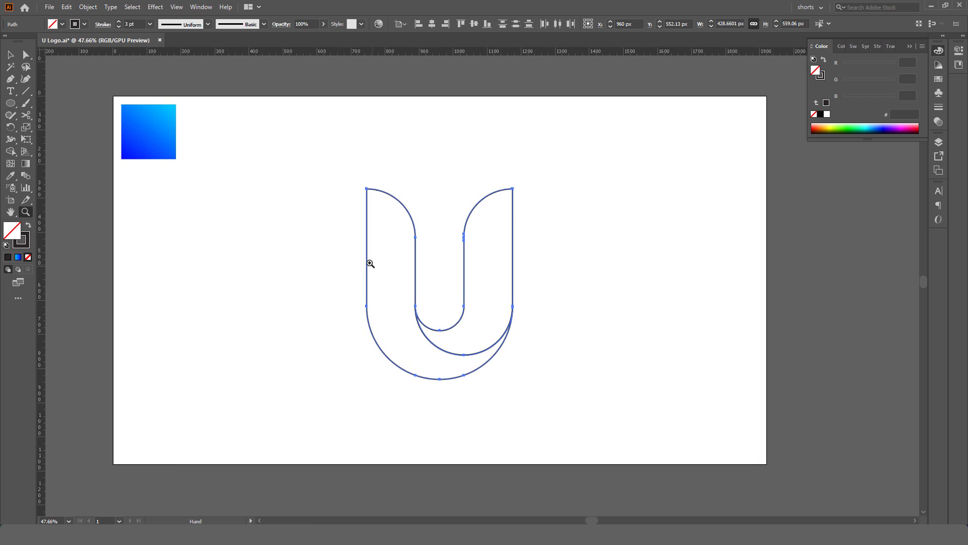
left_click(10, 56)
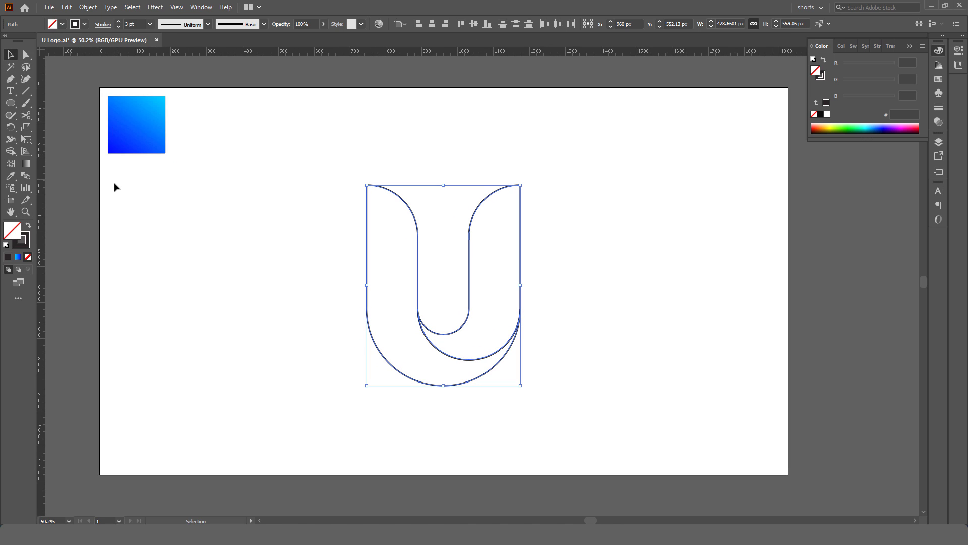
left_click(29, 226)
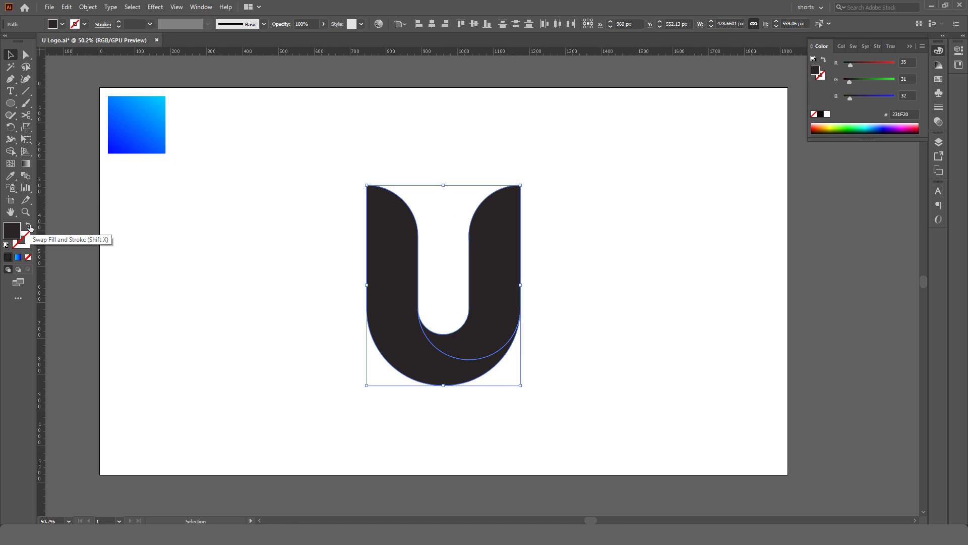
Step: Apply the blue gradient from the sample square to the U with the Eyedropper
left_click(11, 176)
left_click(143, 119)
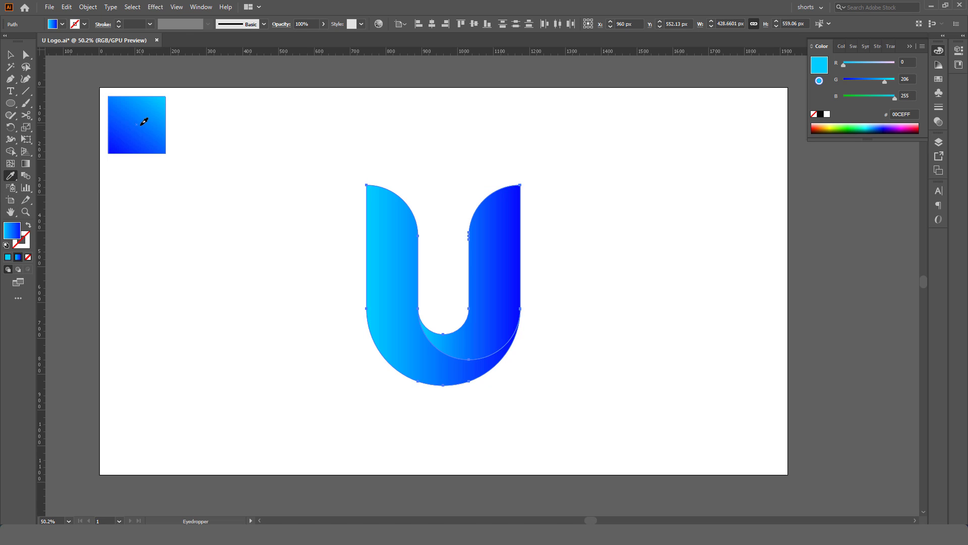
left_click(10, 55)
left_click(269, 196)
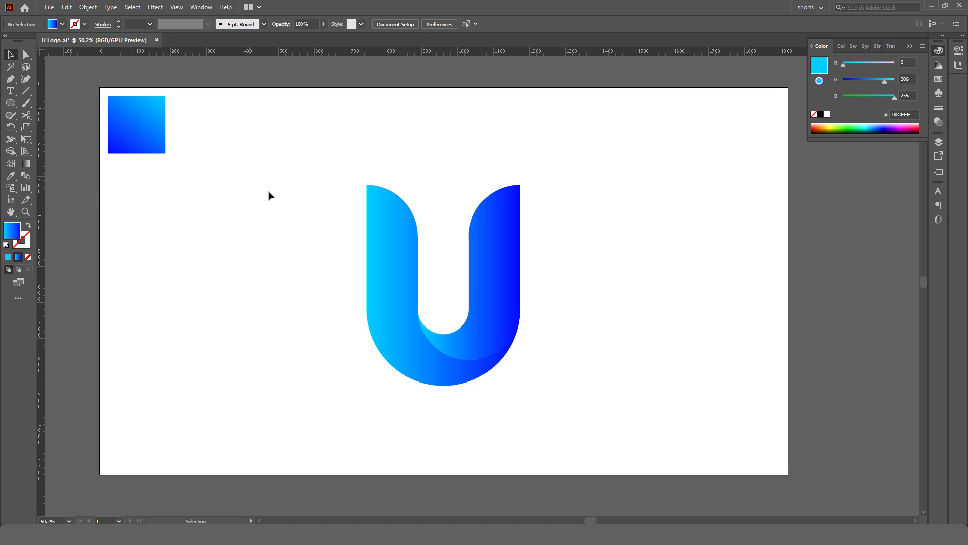
left_click(393, 327)
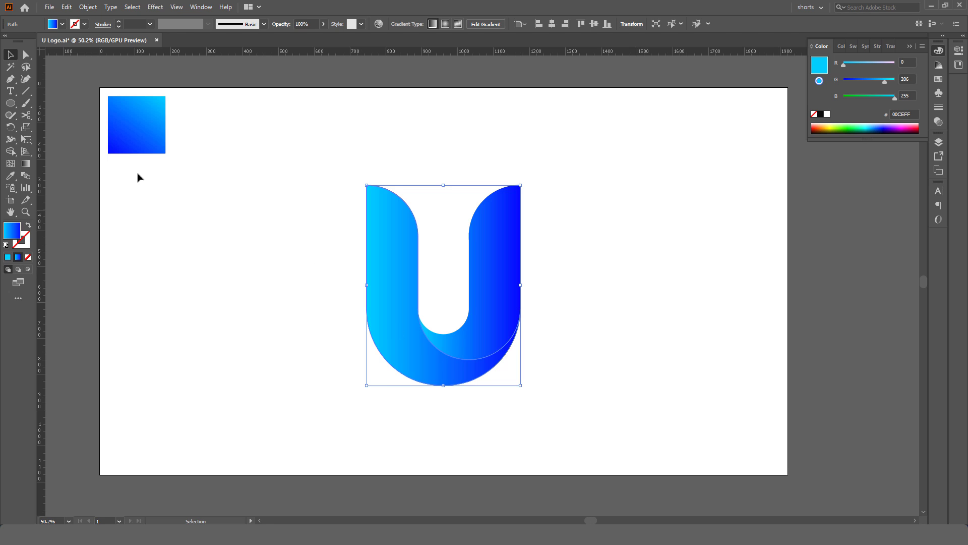
Step: Angle the gradient diagonally across the U and give the right arm a 3 pt white stroke
left_click(31, 163)
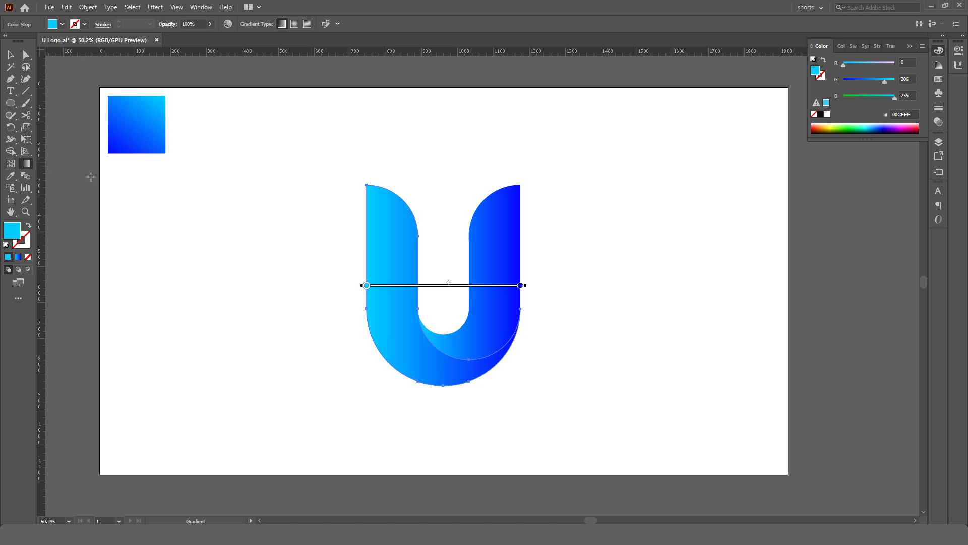
mouse_move(330, 201)
left_mouse_down()
mouse_move(443, 340)
mouse_move(406, 307)
mouse_move(442, 386)
left_mouse_up()
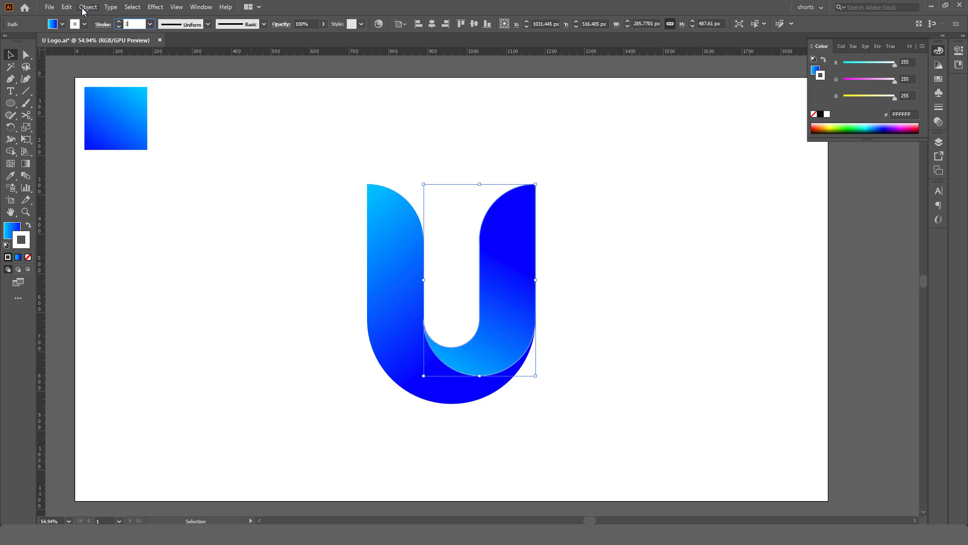
key("Return")
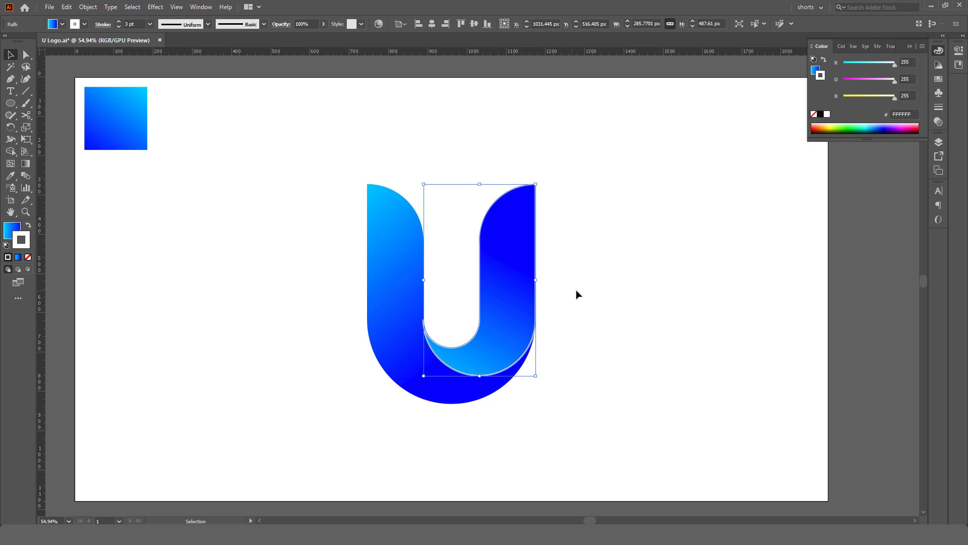
left_click(584, 300)
scroll(580, 348, "up", 4)
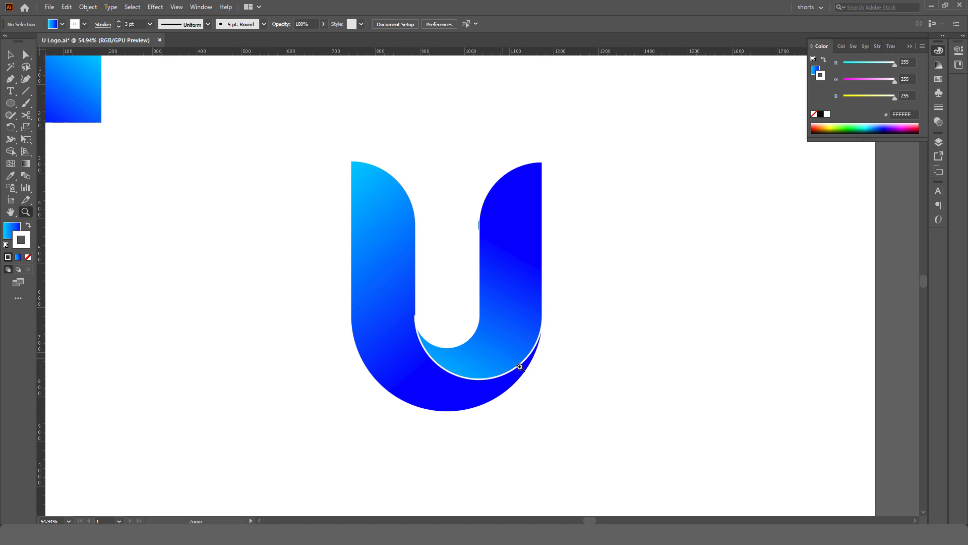